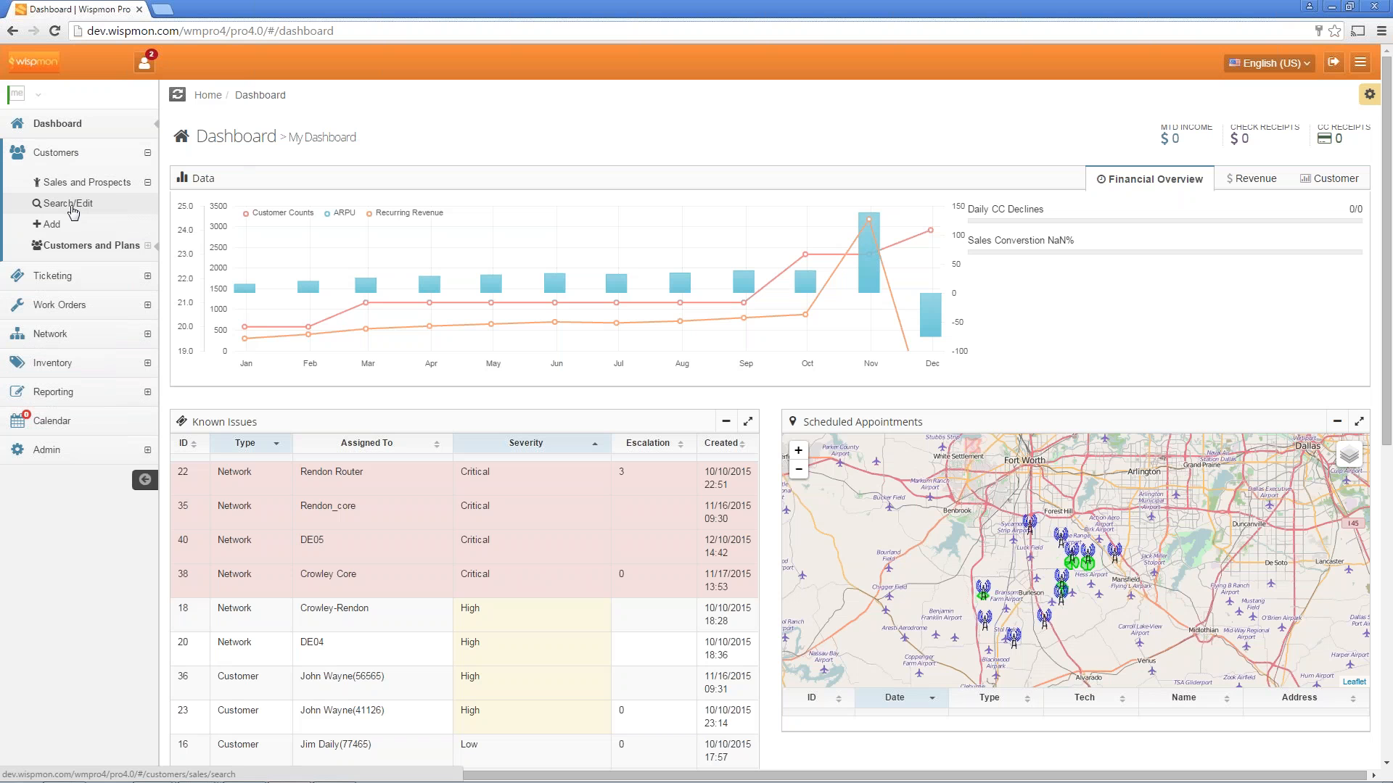
Step: Start a new sales prospect record with the prospect's name and address, and check its marker on the map
left_click(71, 205)
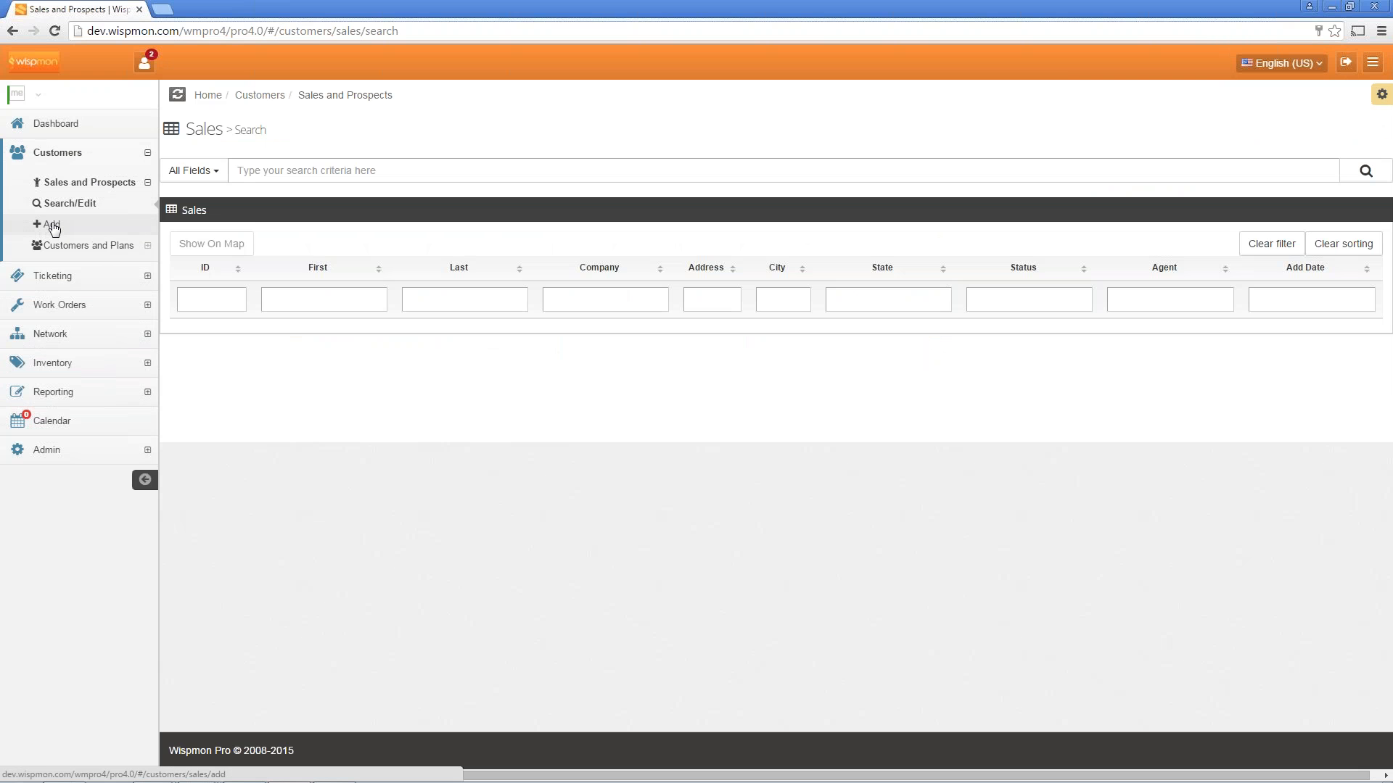
left_click(53, 225)
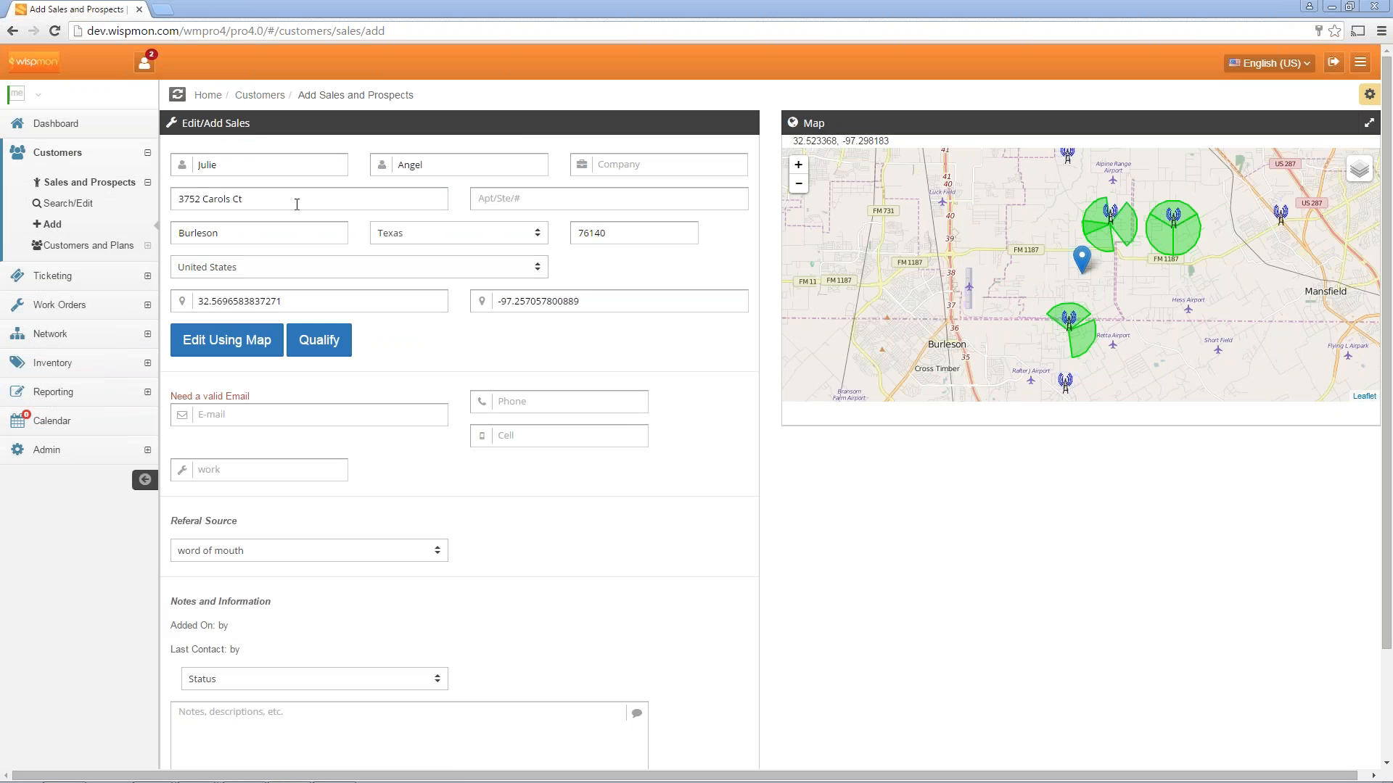
left_click(243, 161)
left_click(798, 165)
left_click(797, 164)
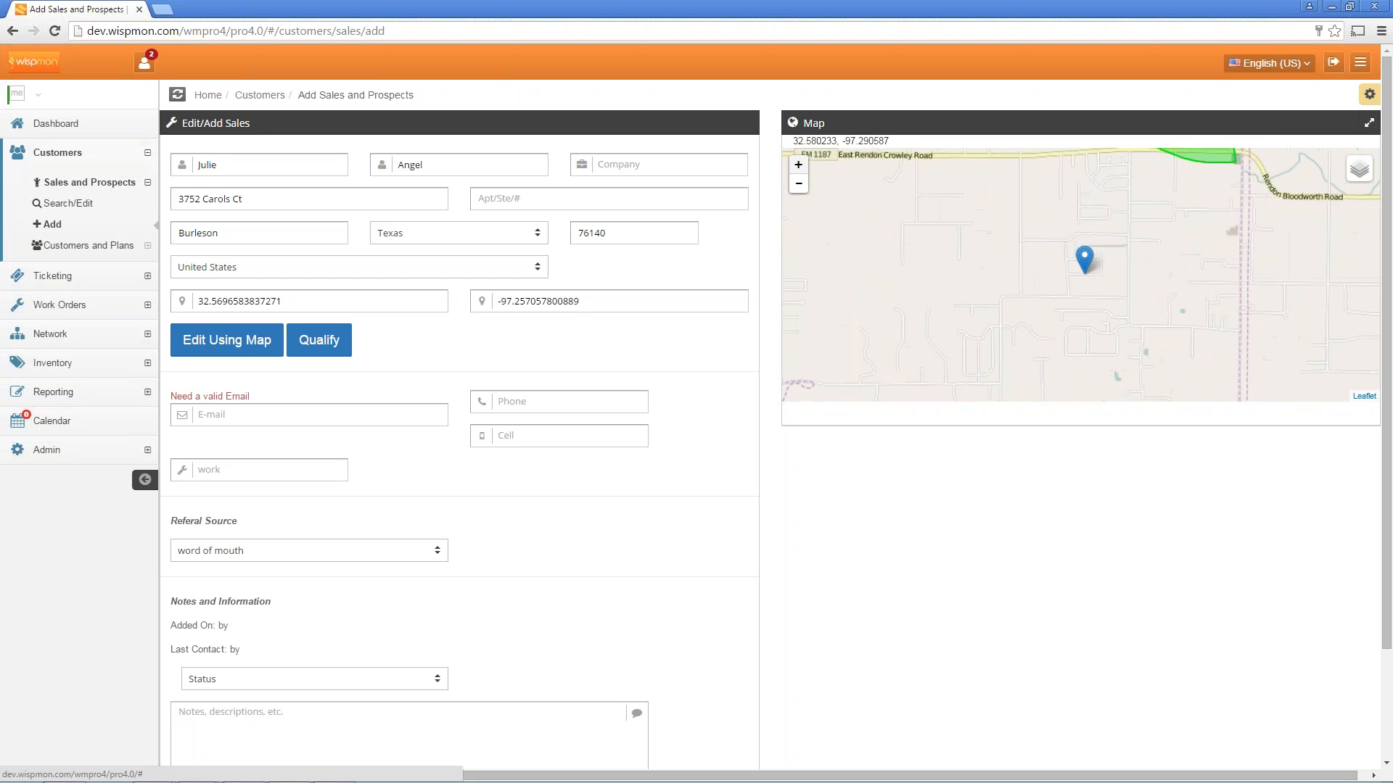
left_click(798, 165)
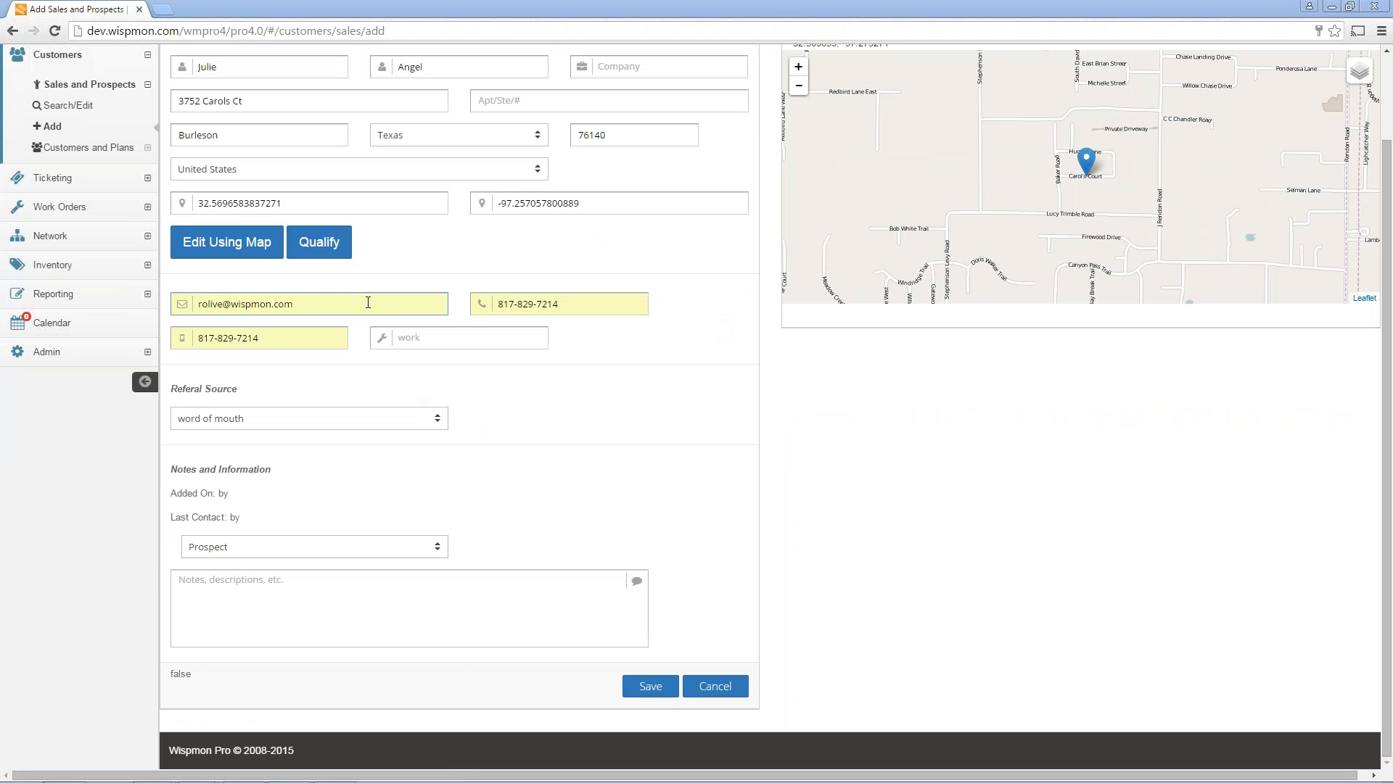
Step: Fill in the prospect's e-mail, phone number and cell number
key("Tab")
key("Tab")
key("Tab")
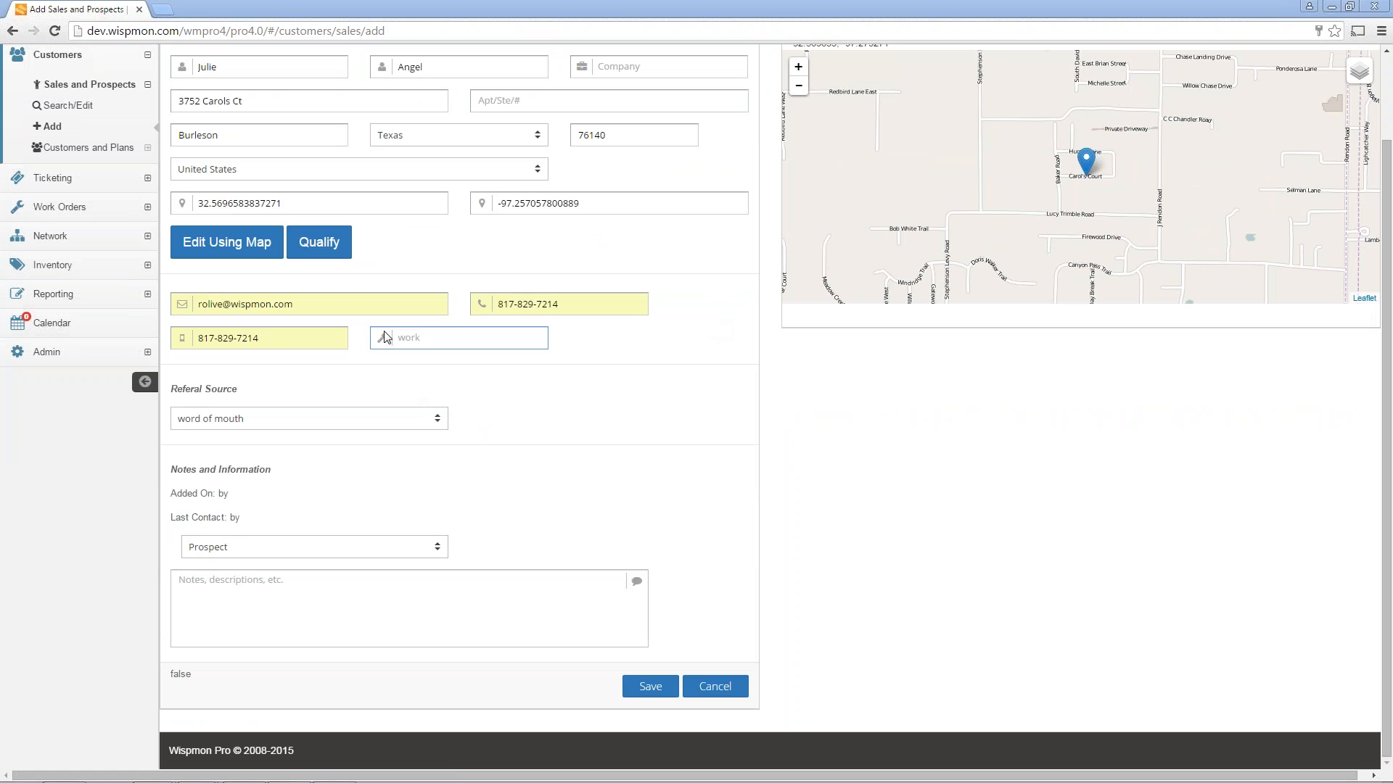
key("shift+Tab")
key("shift+Tab")
key("shift+Tab")
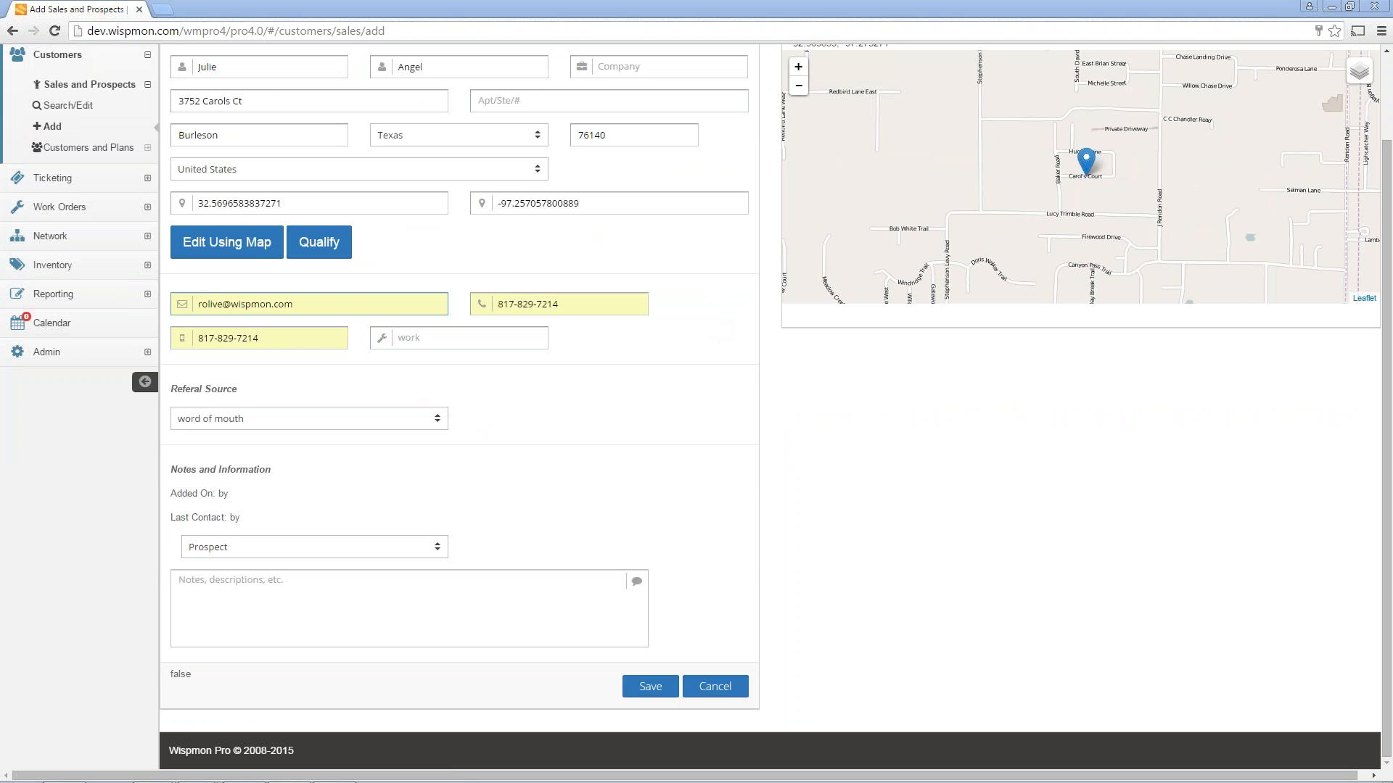
left_click(573, 303)
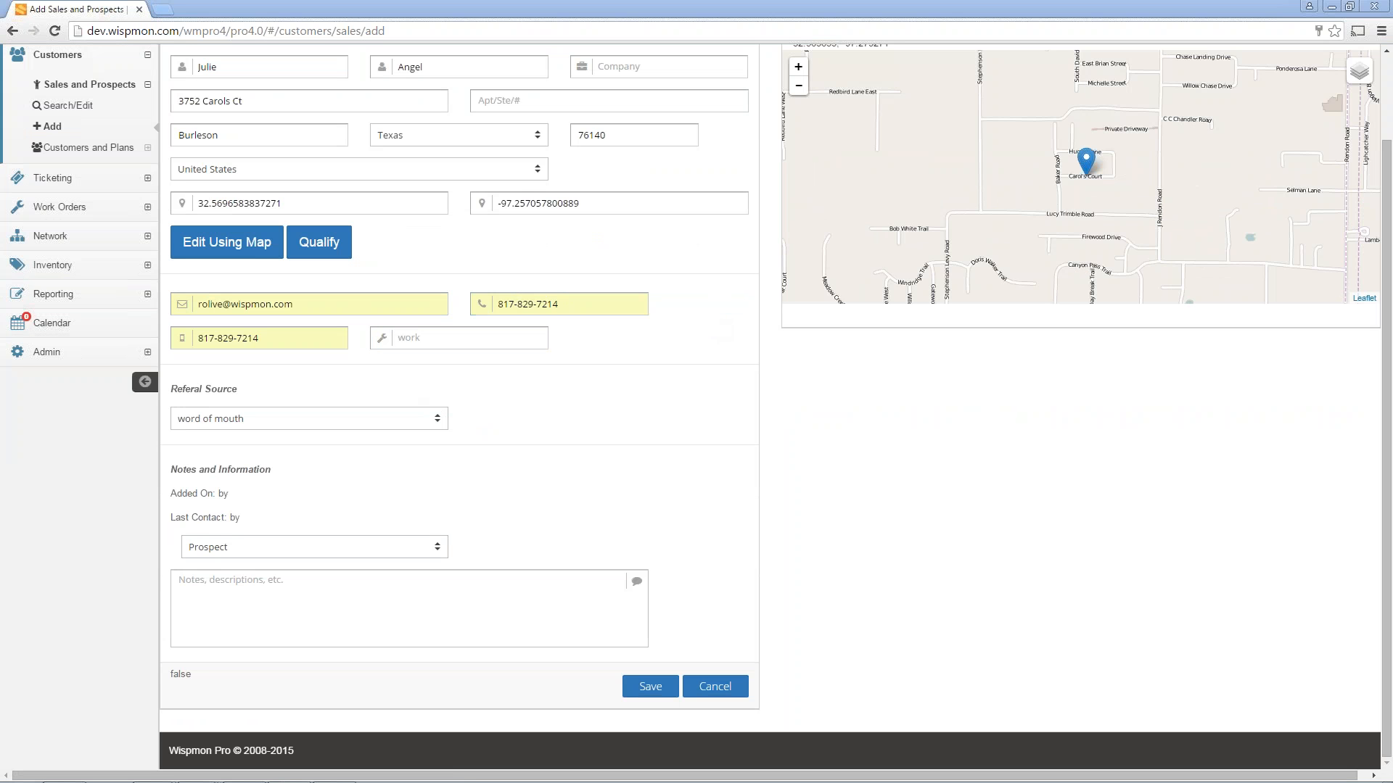
left_click(241, 341)
Step: Set the referral source to word of mouth and the status to Prospect, and save the sales contact
left_click(368, 424)
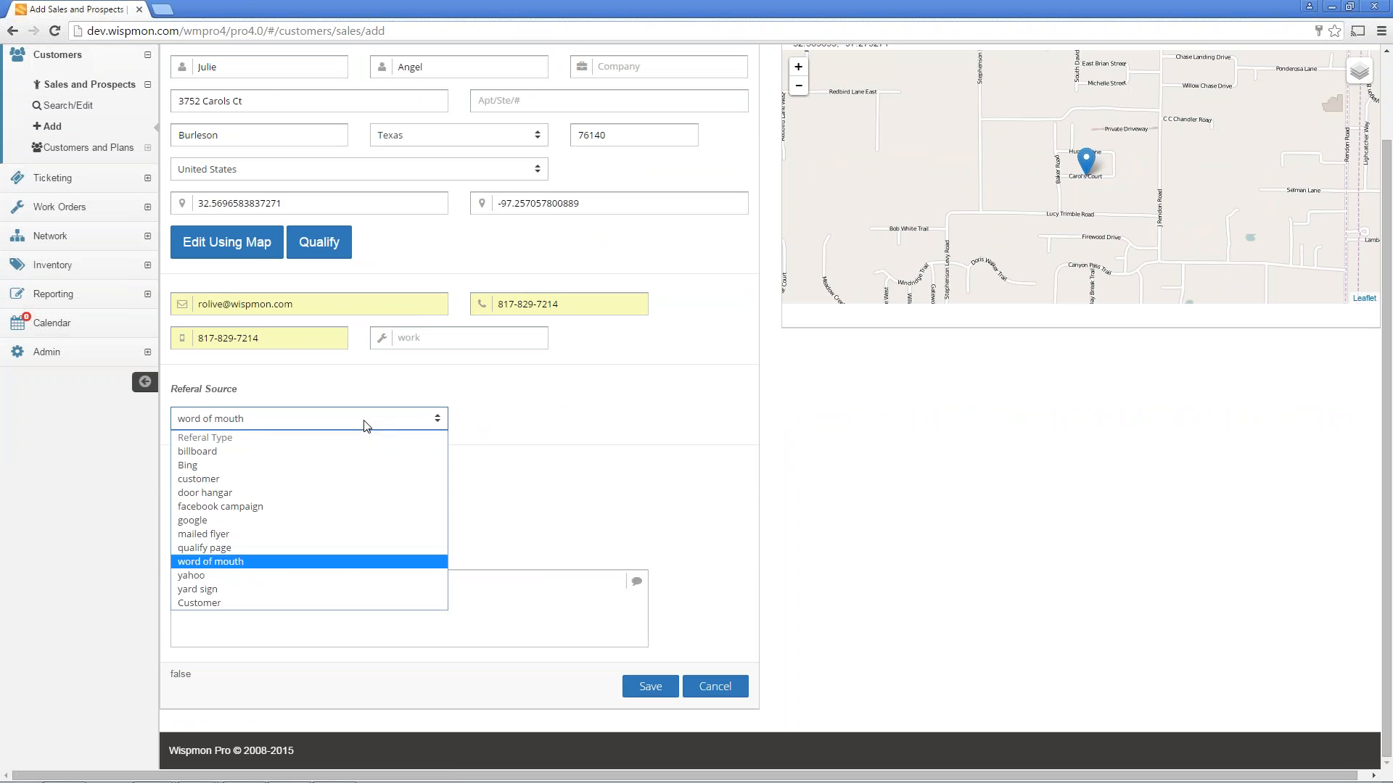
left_click(350, 561)
left_click(313, 422)
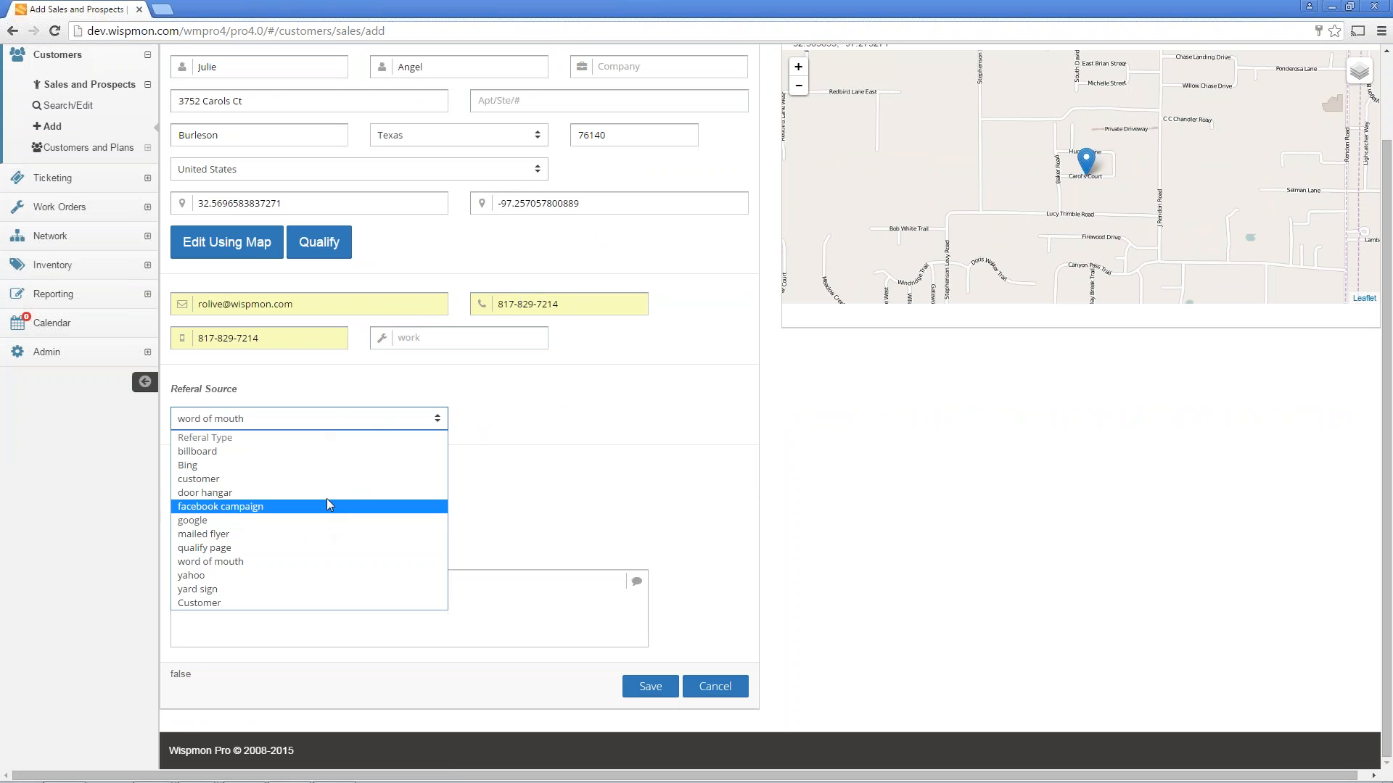
left_click(332, 396)
left_click(335, 550)
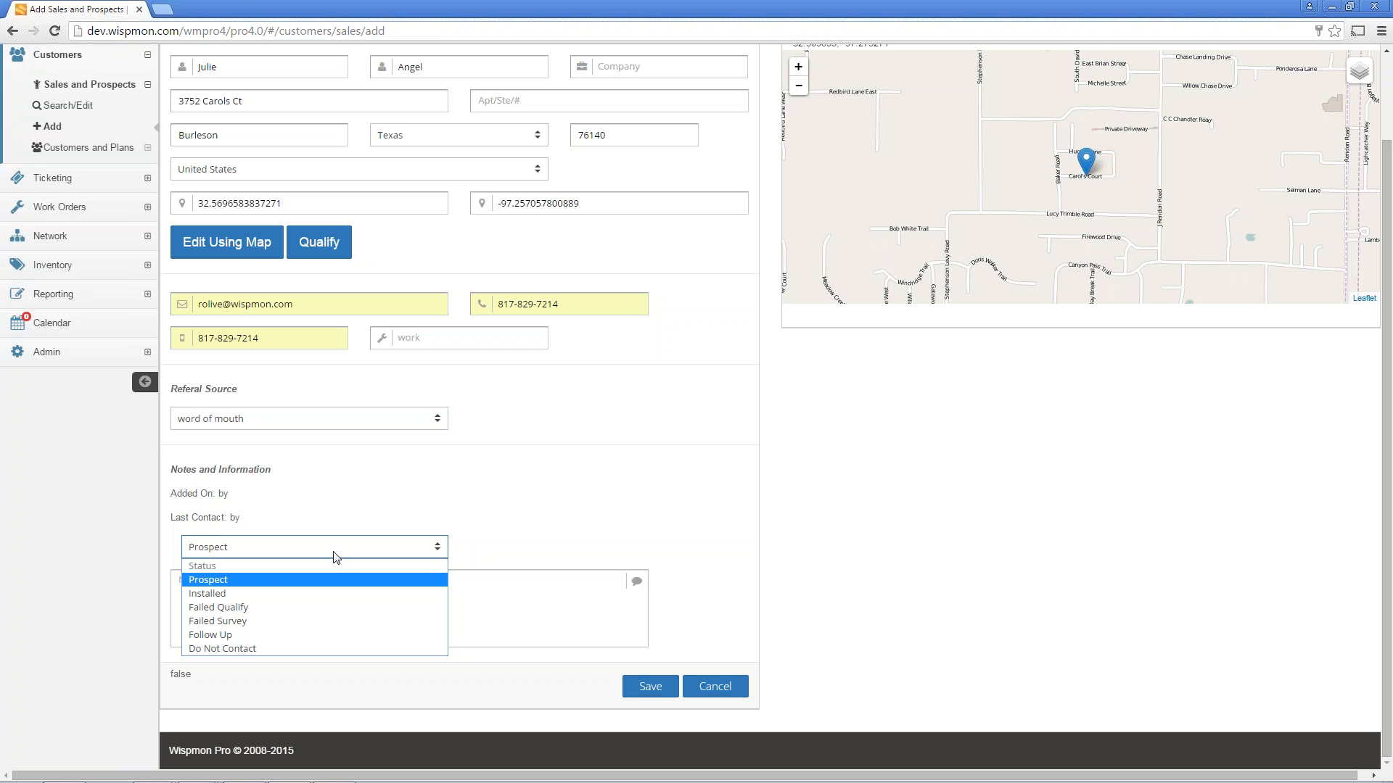
left_click(245, 580)
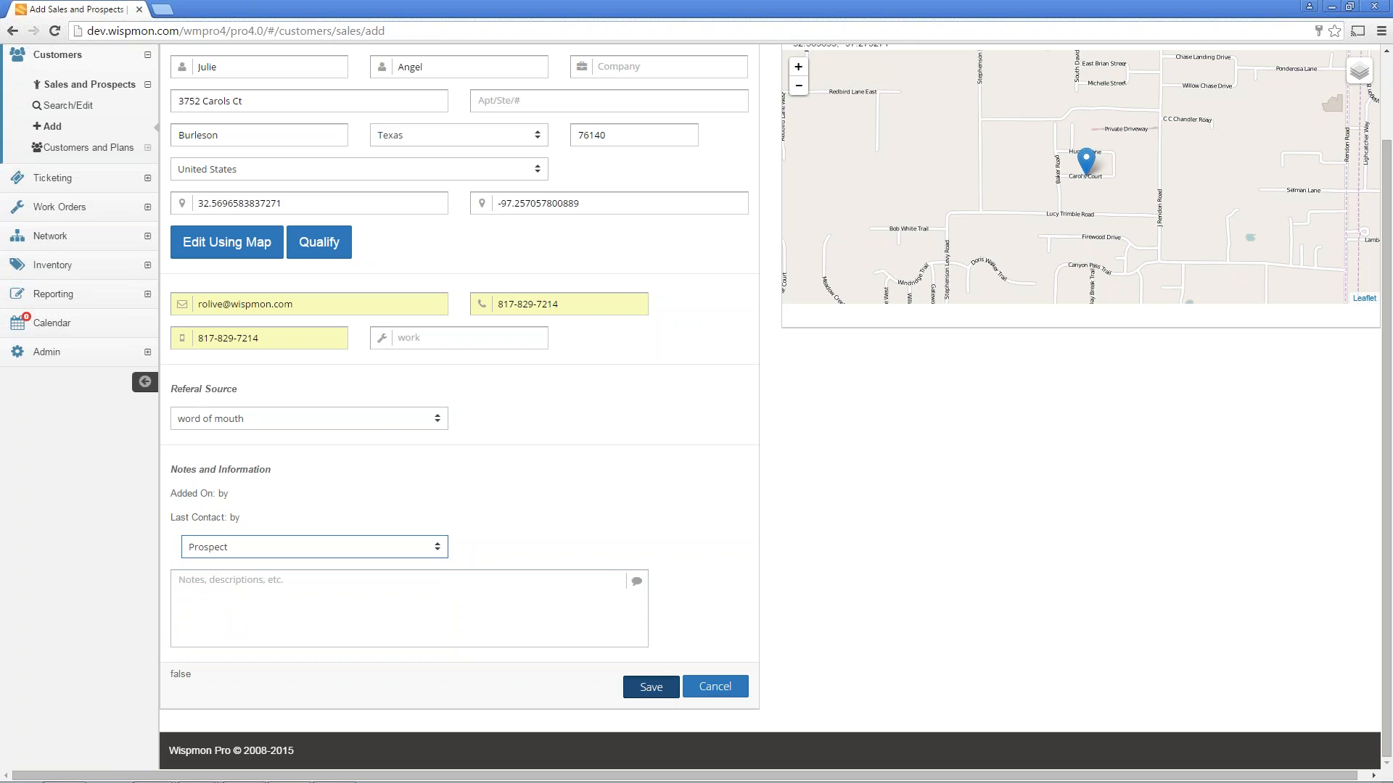
left_click(651, 687)
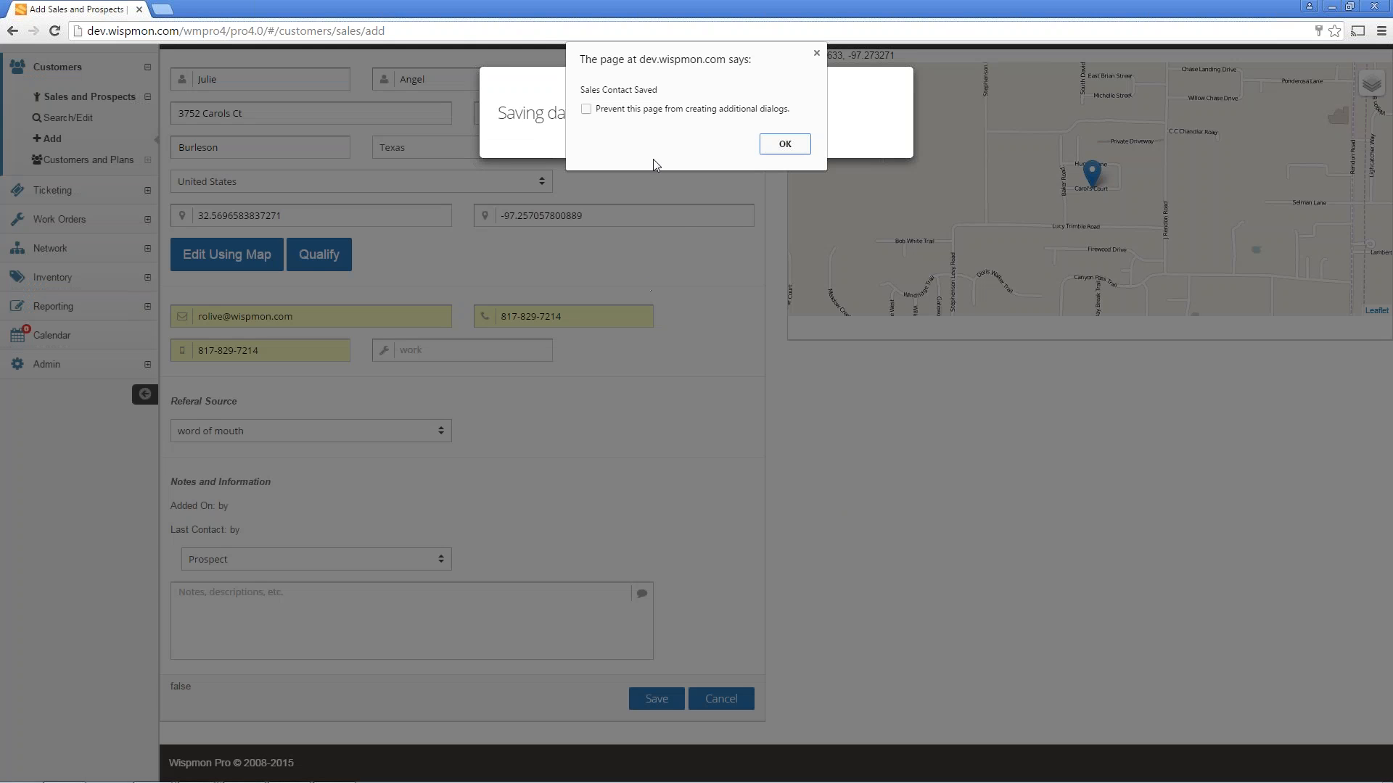
left_click(782, 146)
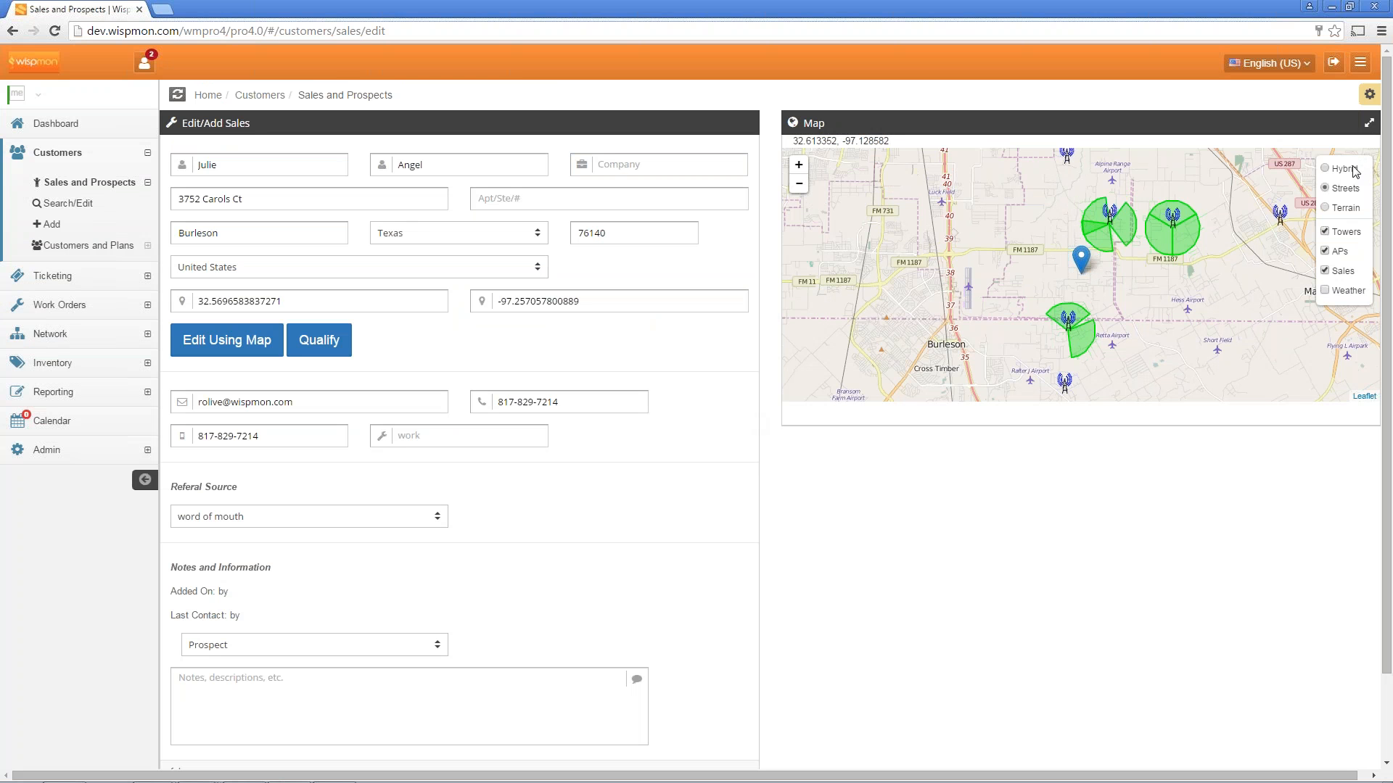
Step: Switch the map to the Hybrid layer with a close-up of the area around the prospect's marker
left_click(1354, 171)
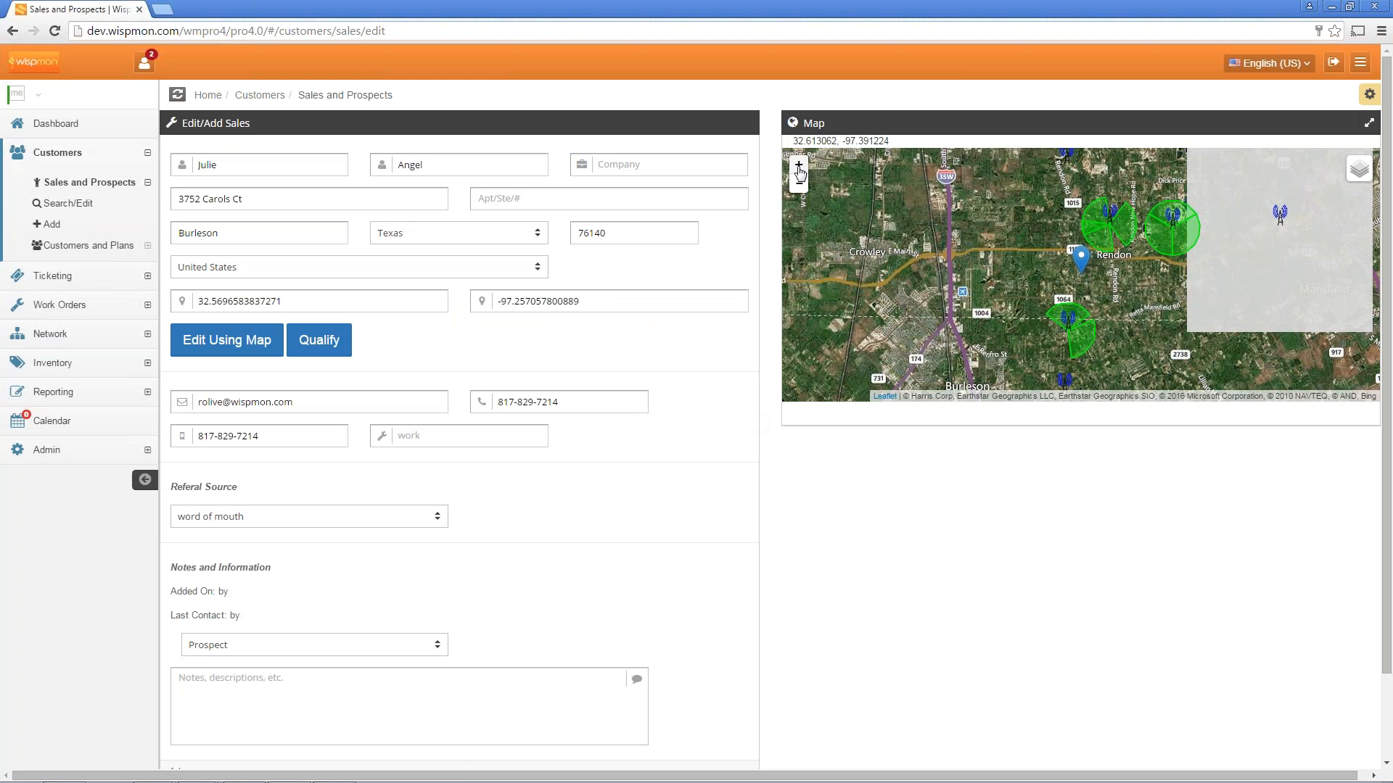
left_click(798, 166)
left_click(798, 165)
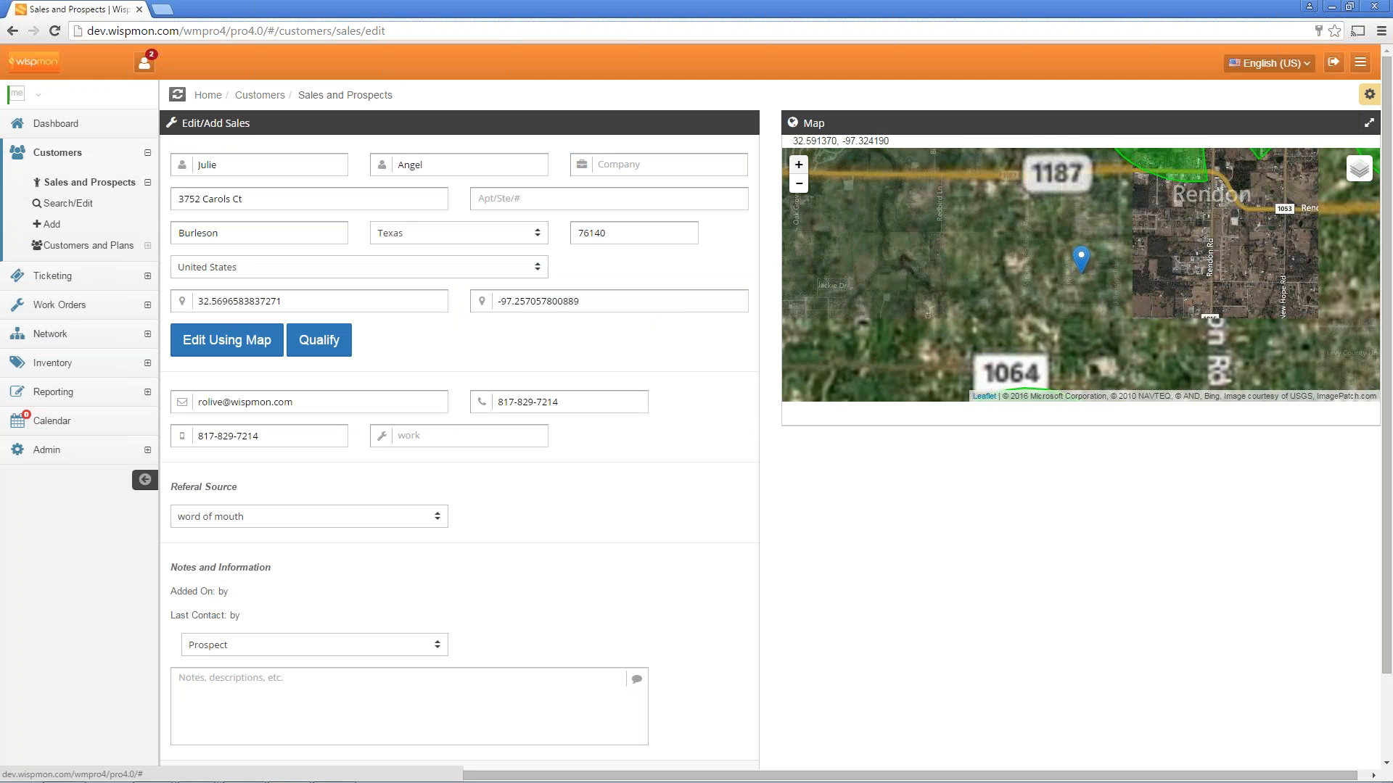
left_click(798, 165)
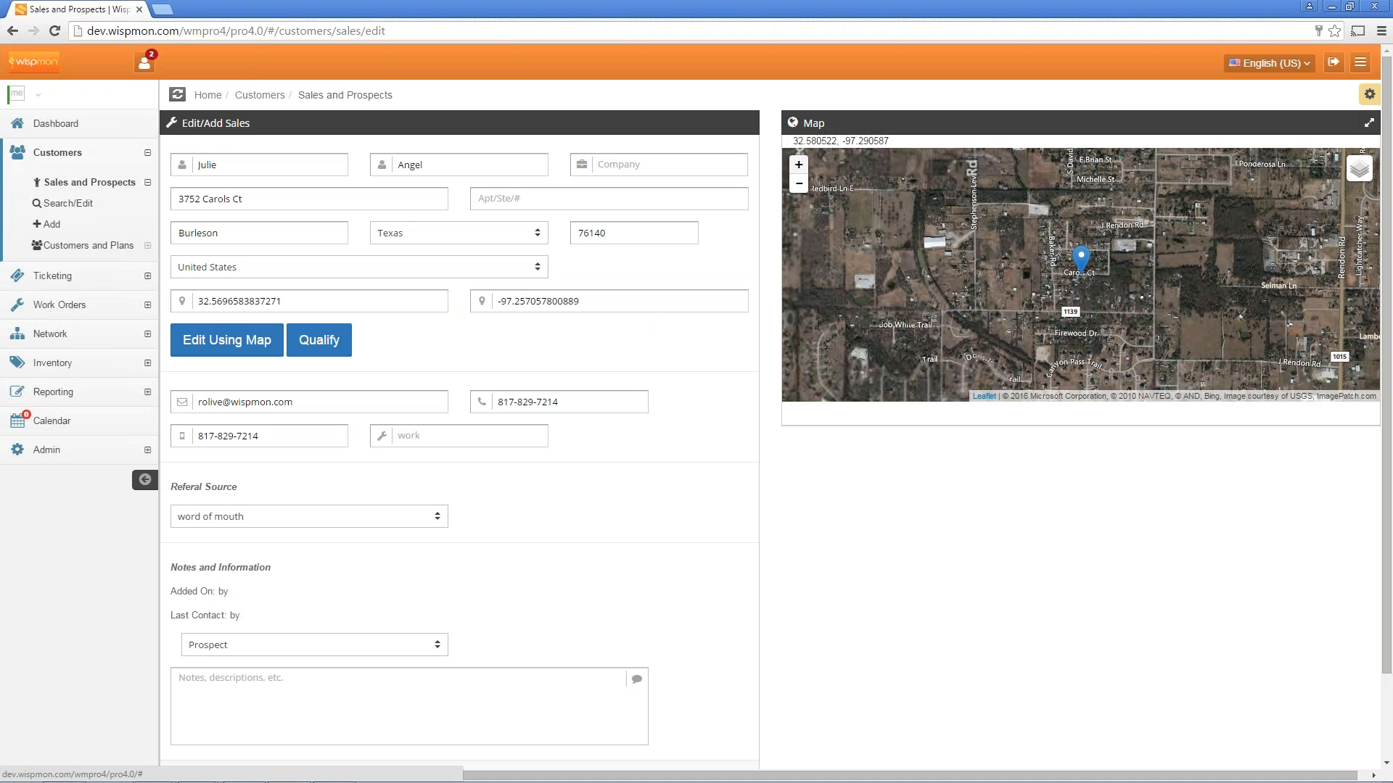
Step: Edit the prospect's location using the map, moving the marker onto the house just northeast of the road junction, and finish the location edit
left_click(230, 341)
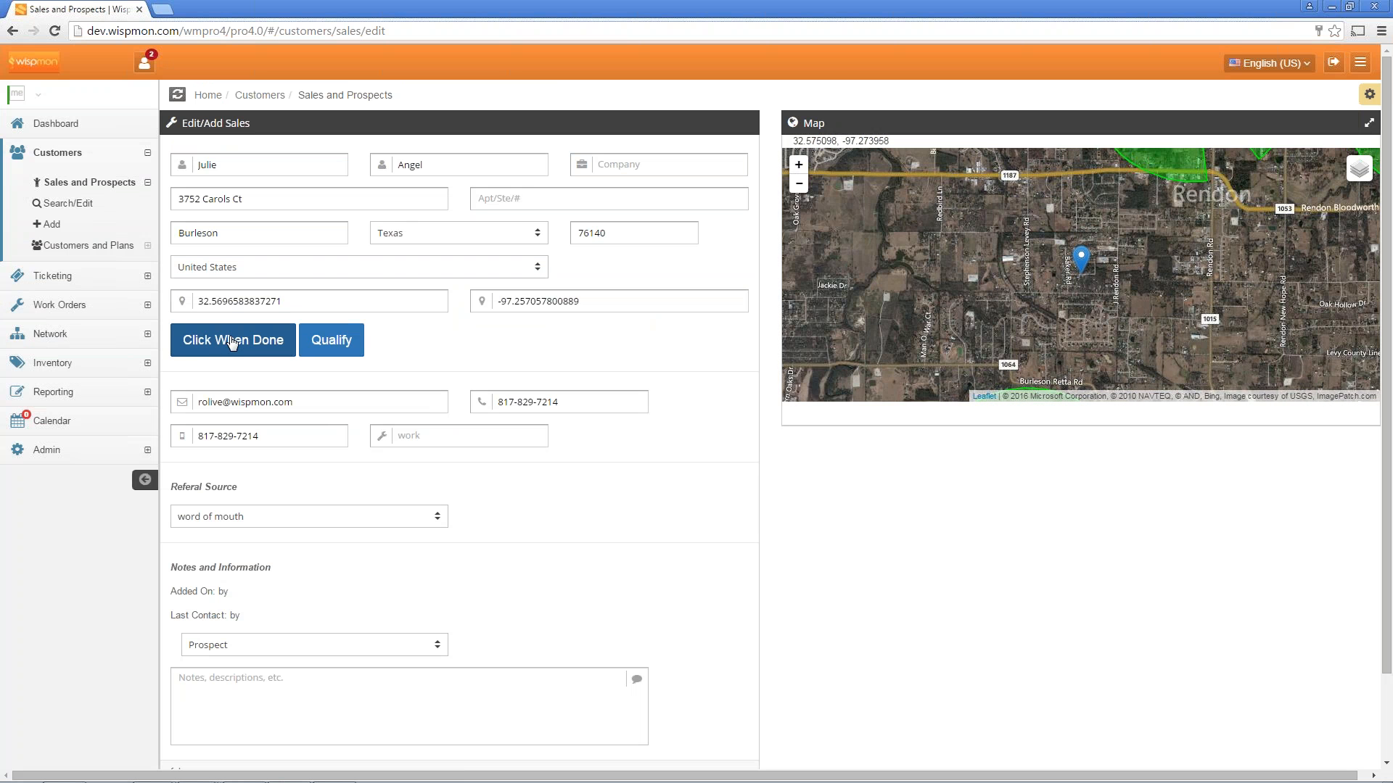
left_click(802, 171)
left_click(802, 171)
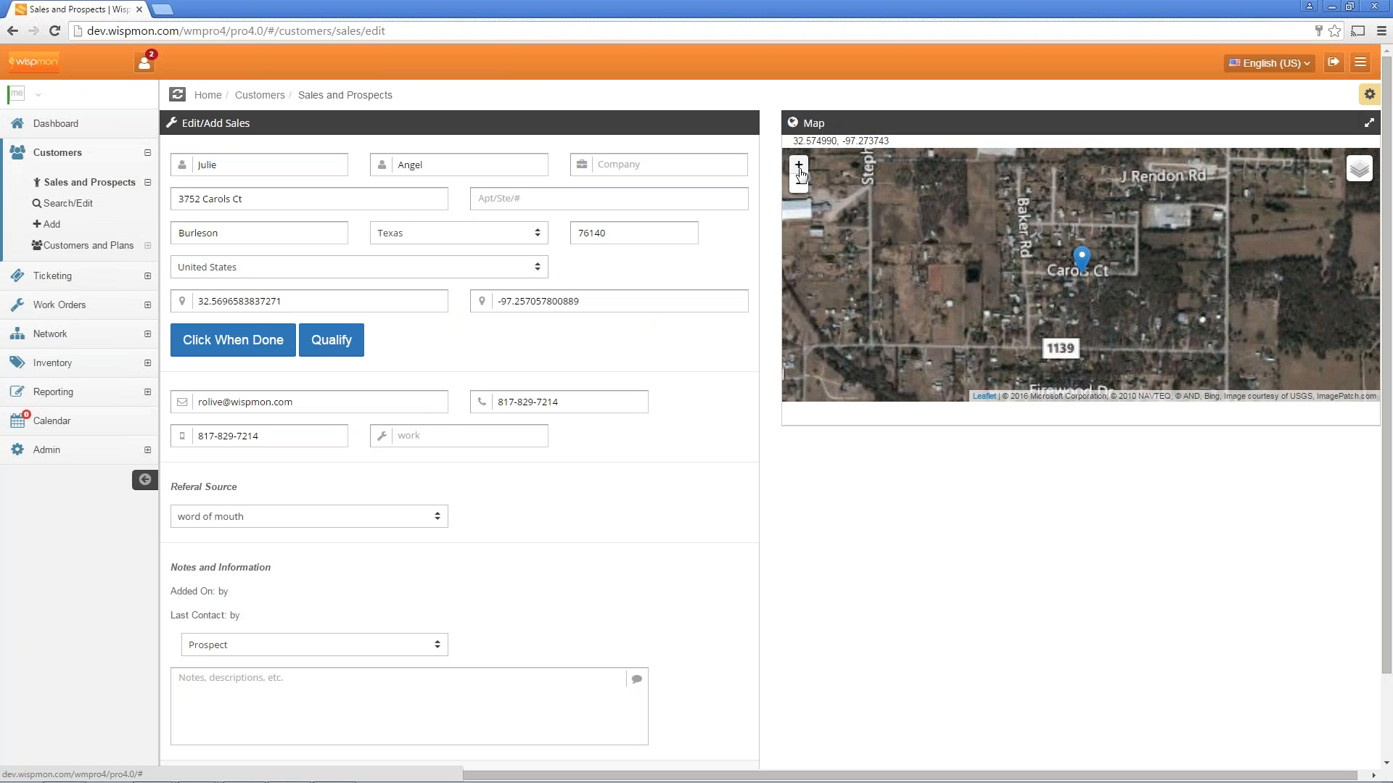
left_click(801, 172)
left_click(801, 172)
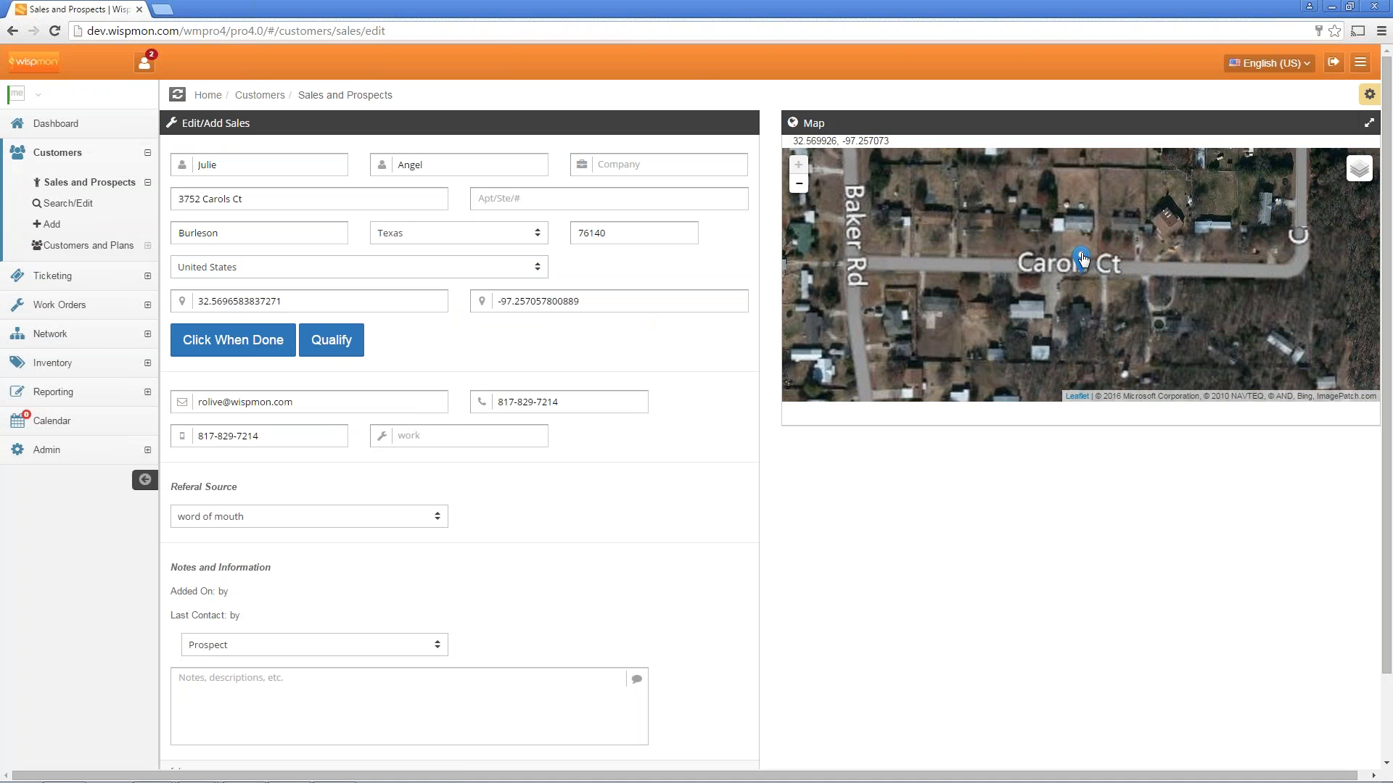
mouse_move(1081, 256)
left_mouse_down()
mouse_move(976, 205)
mouse_move(922, 198)
left_mouse_up()
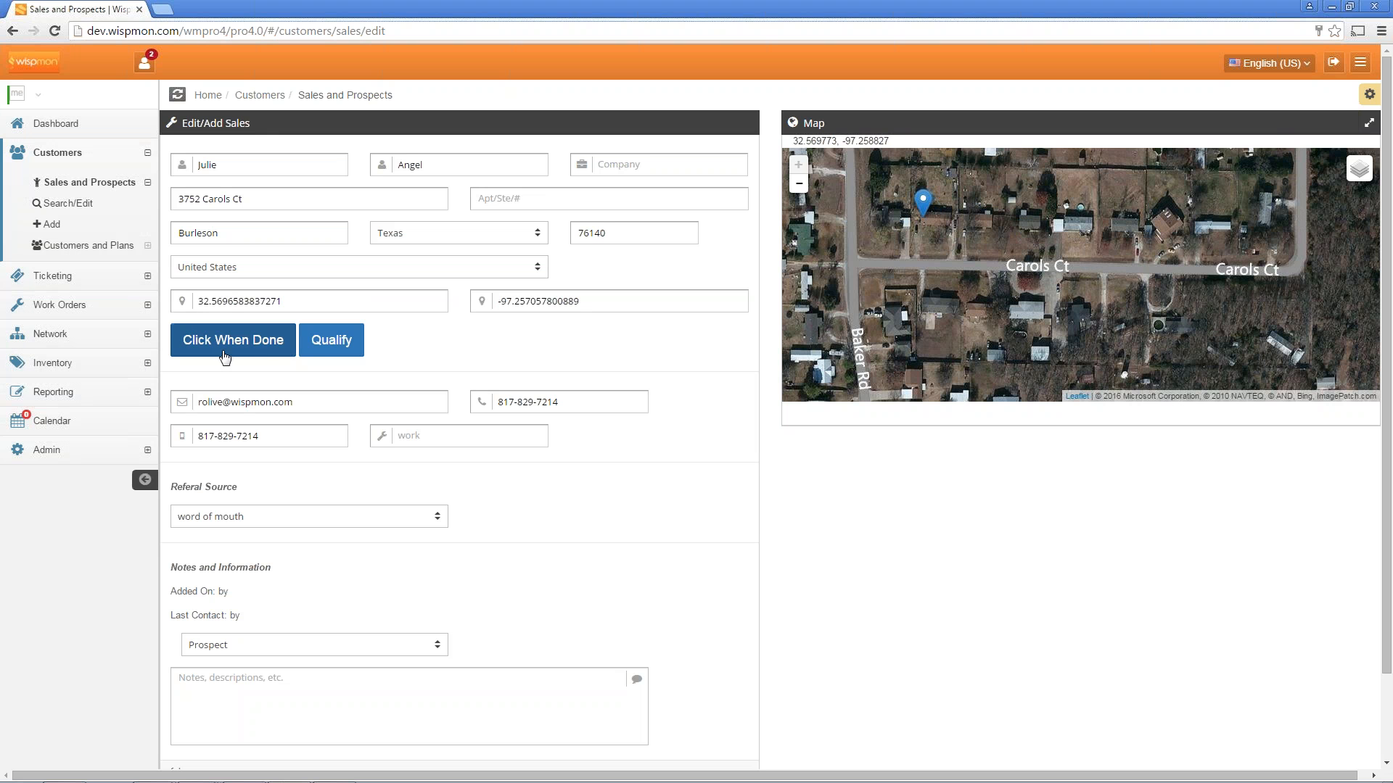
left_click(250, 343)
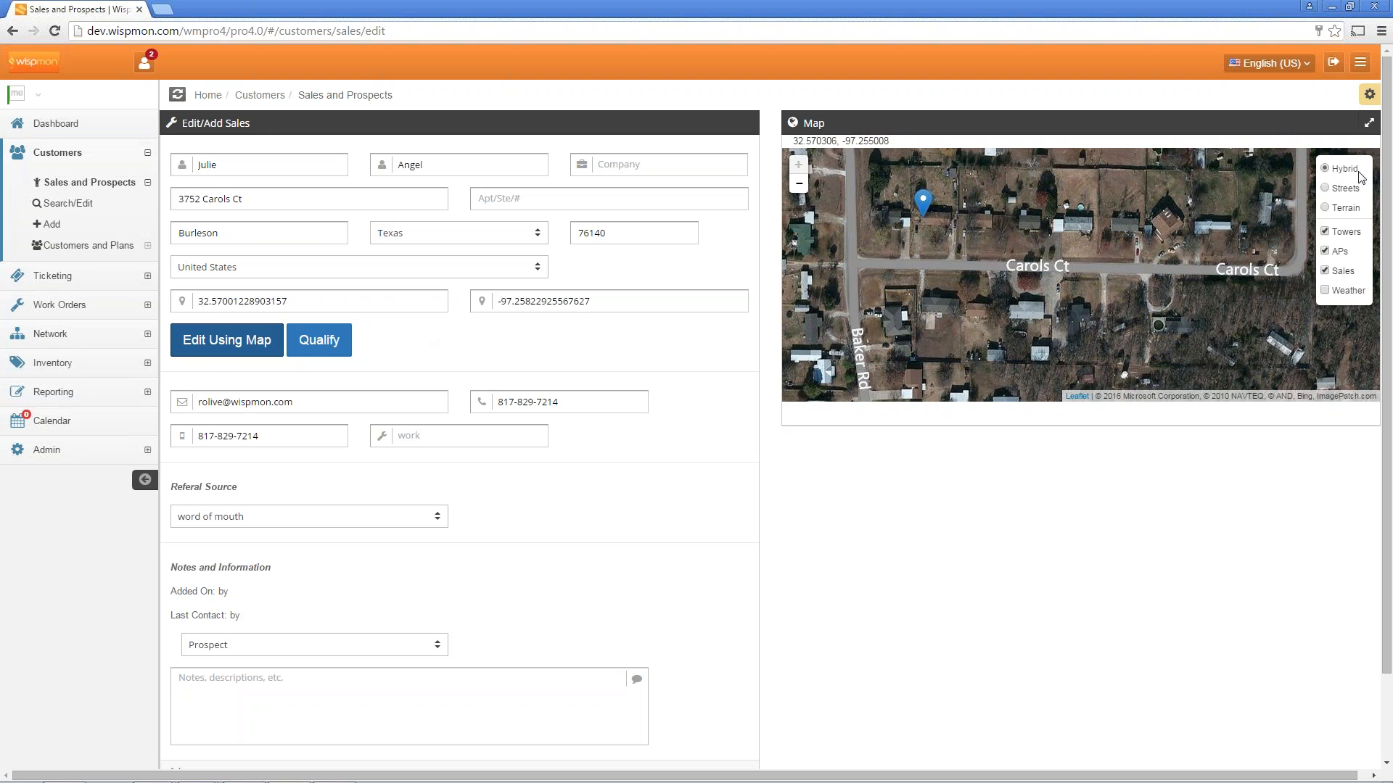
Step: Switch the map to the Streets layer and run the qualification of the location with an Rx Elv of 40
left_click(1343, 189)
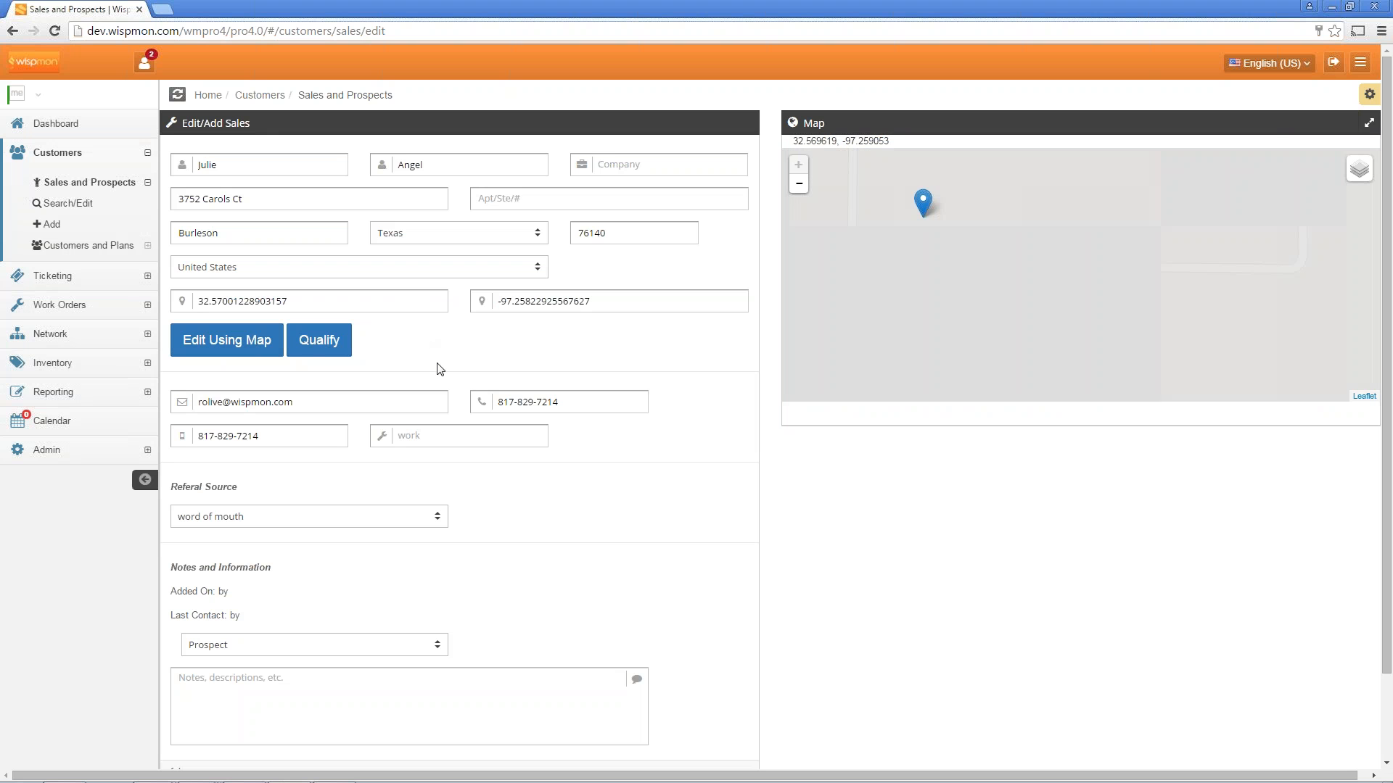
left_click(317, 344)
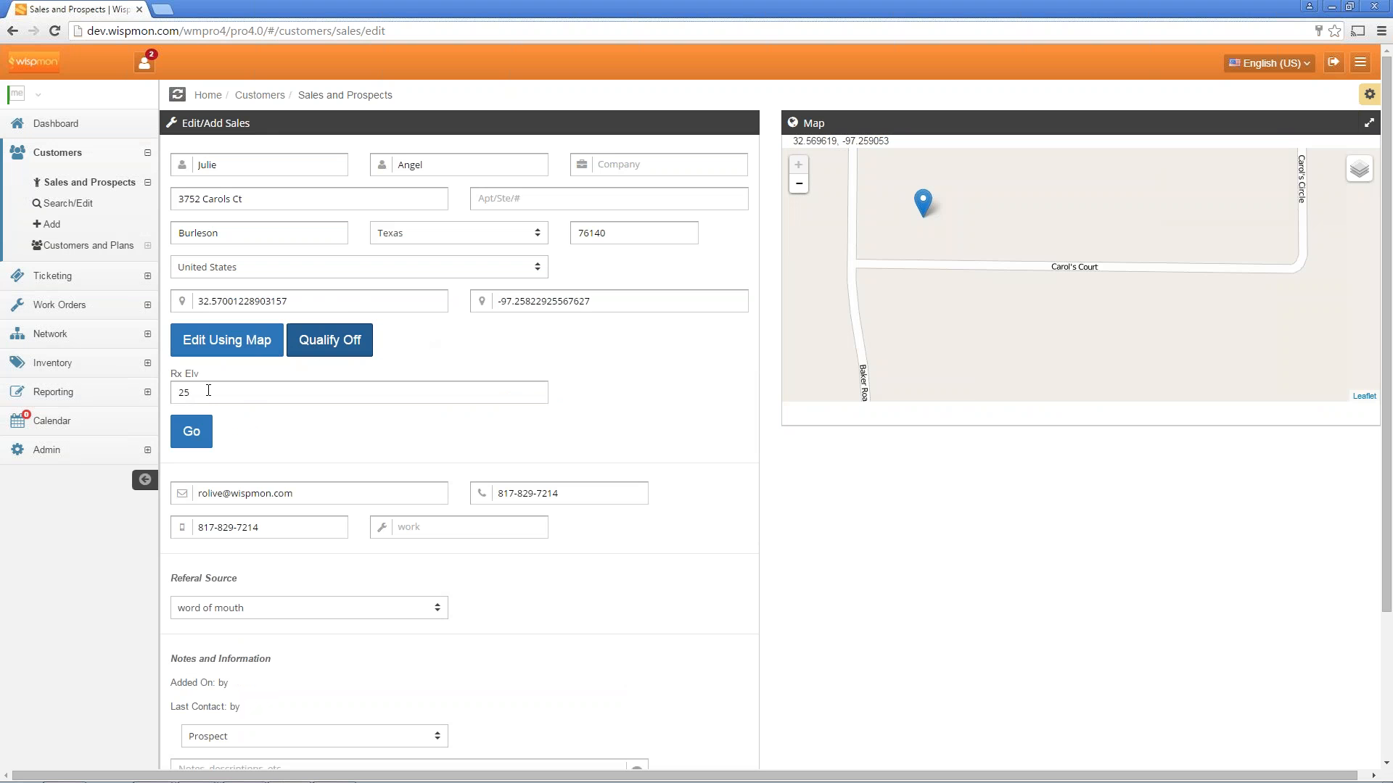
double_click(186, 392)
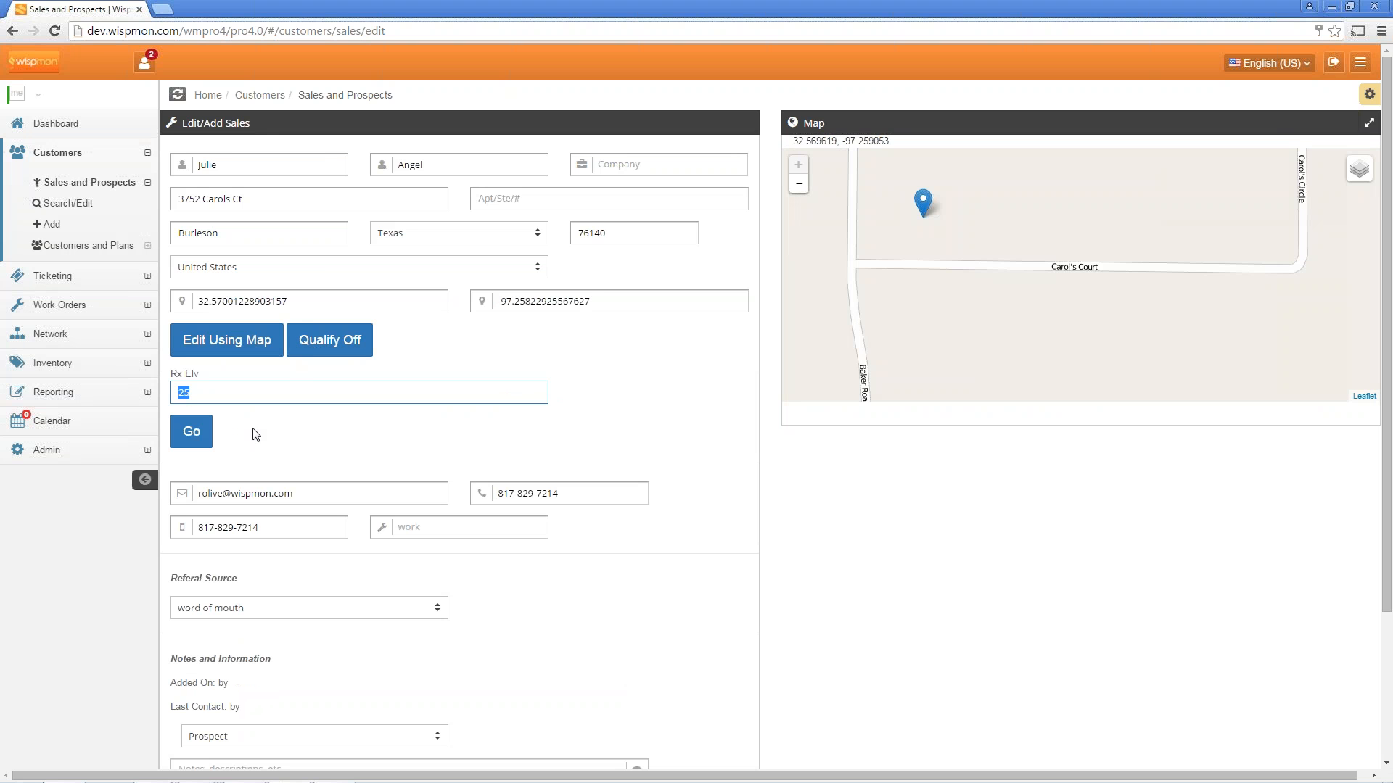
key("Down")
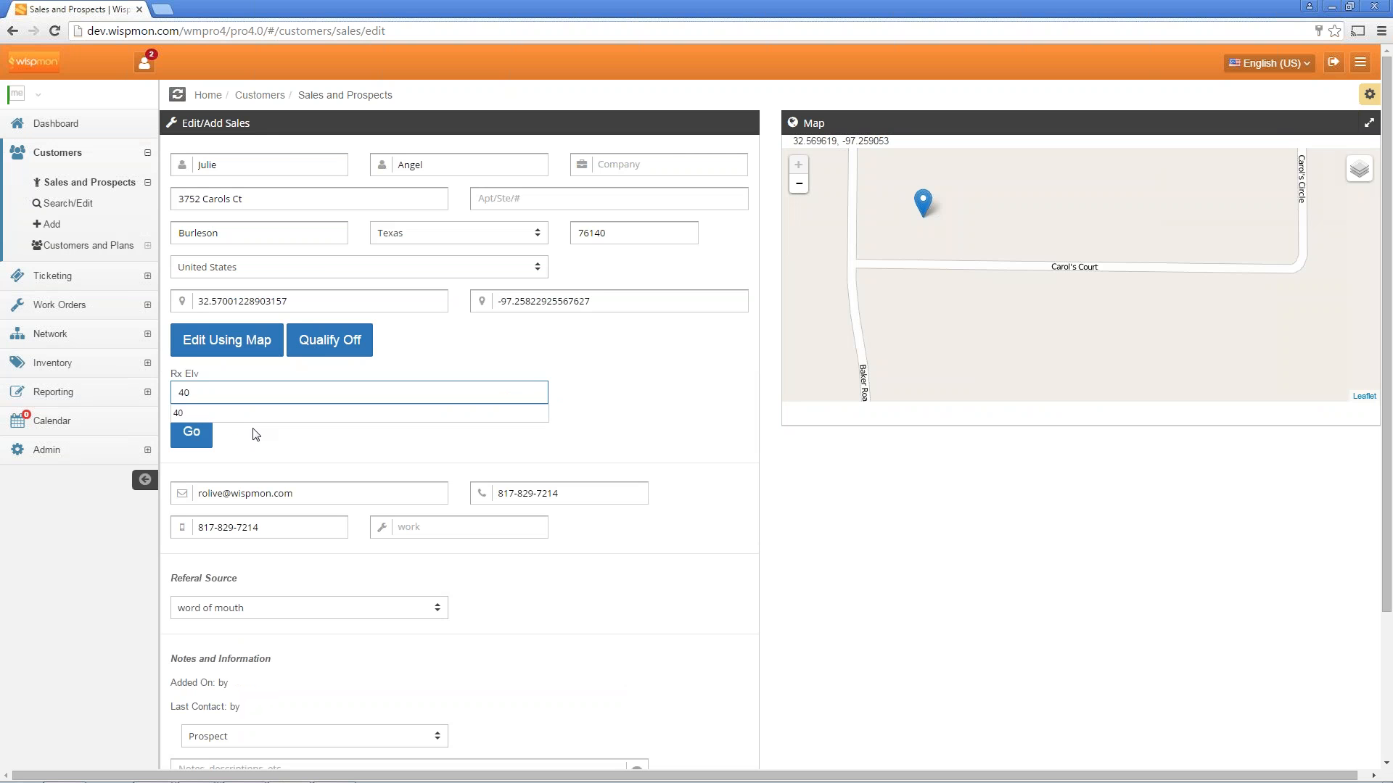
type("40")
left_click(190, 432)
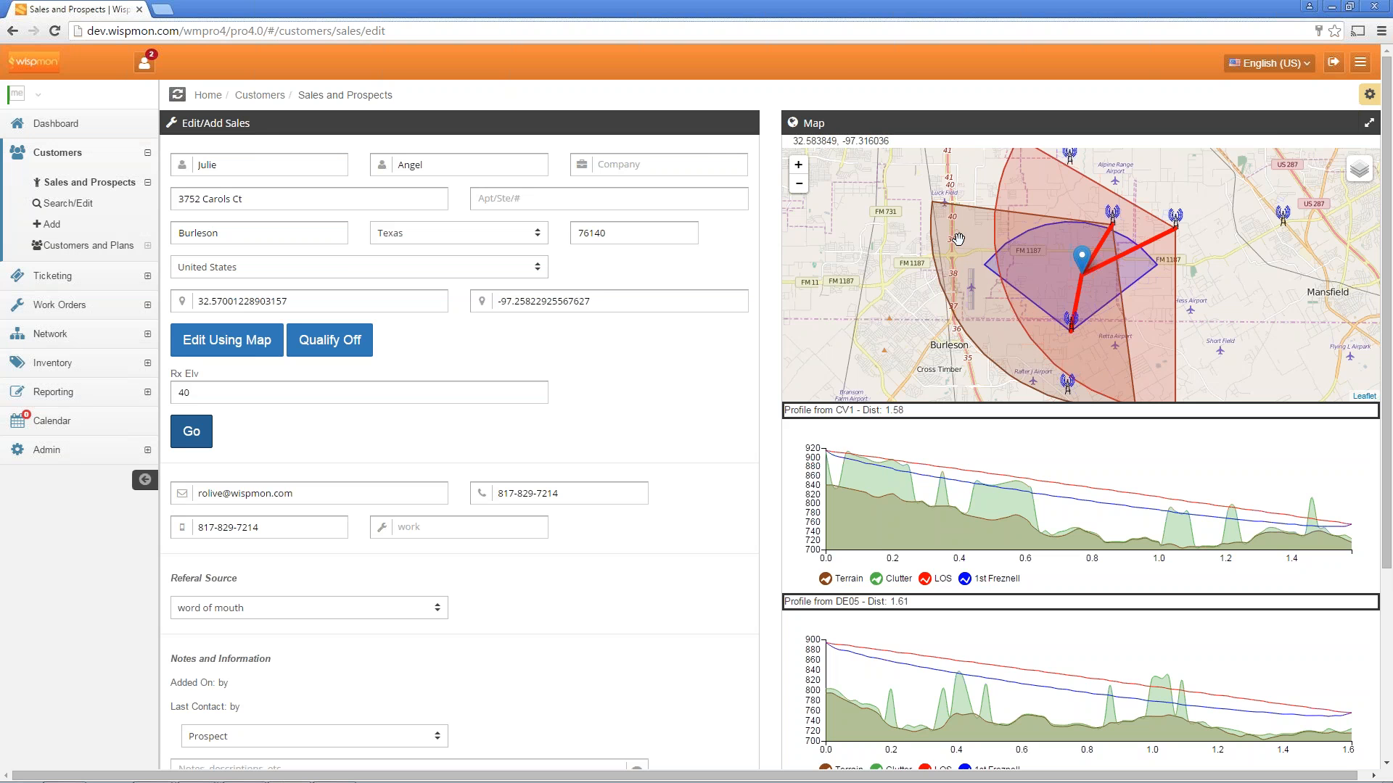
left_click(206, 435)
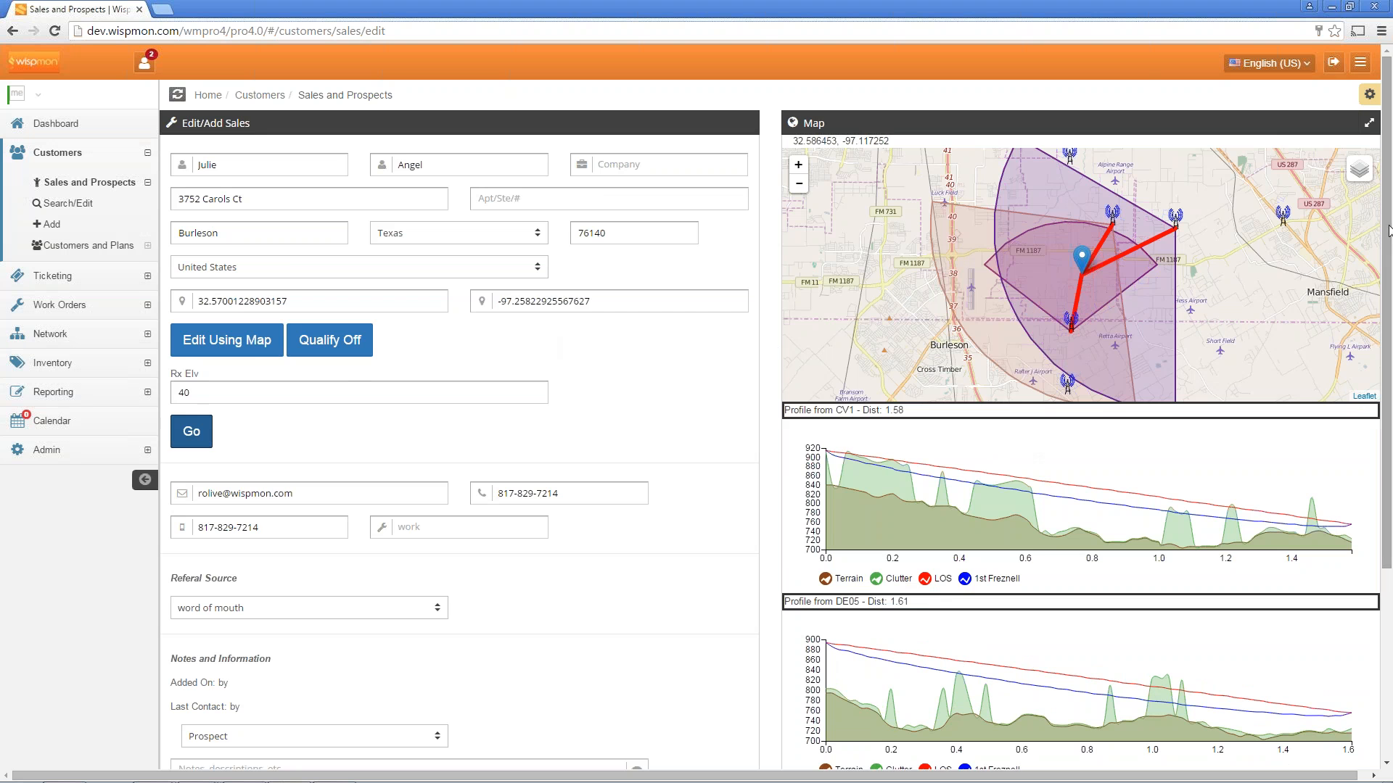
Step: Examine the path profiles from CV1, DE05 and WR3, comparing terrain, clutter, line of sight and first Fresnel zone with the tower sectors on the map
scroll(1359, 257, "down", 3)
scroll(1078, 320, "down", 1)
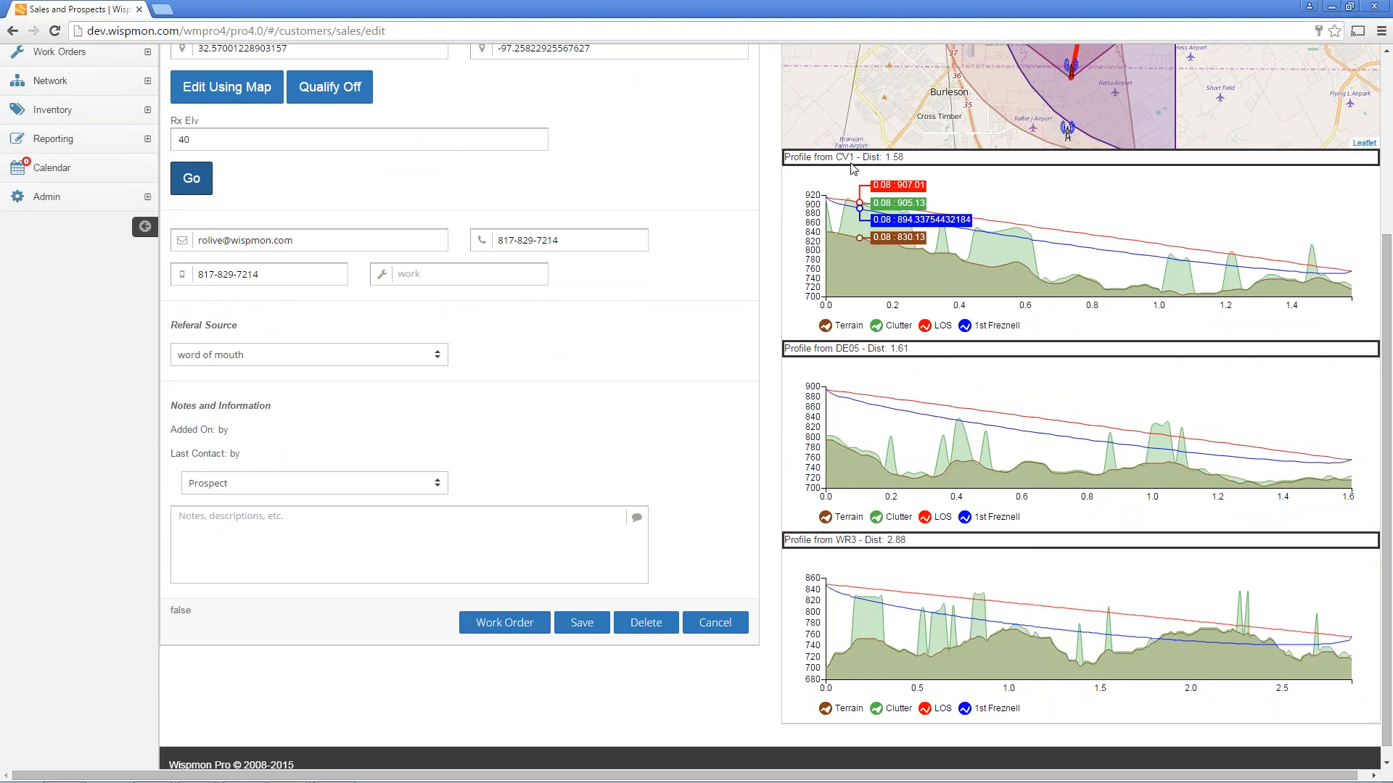
left_click_drag(837, 158, 854, 158)
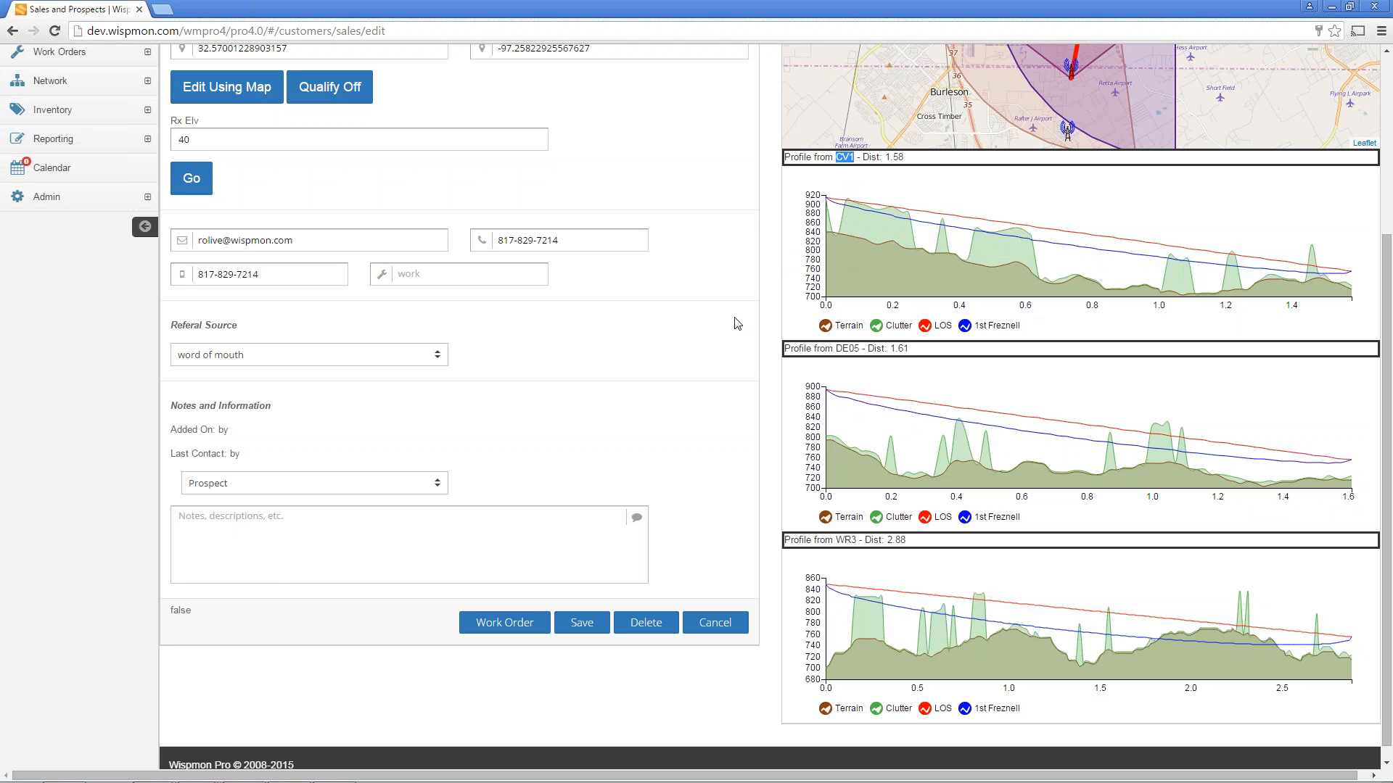
scroll(728, 356, "down", 1)
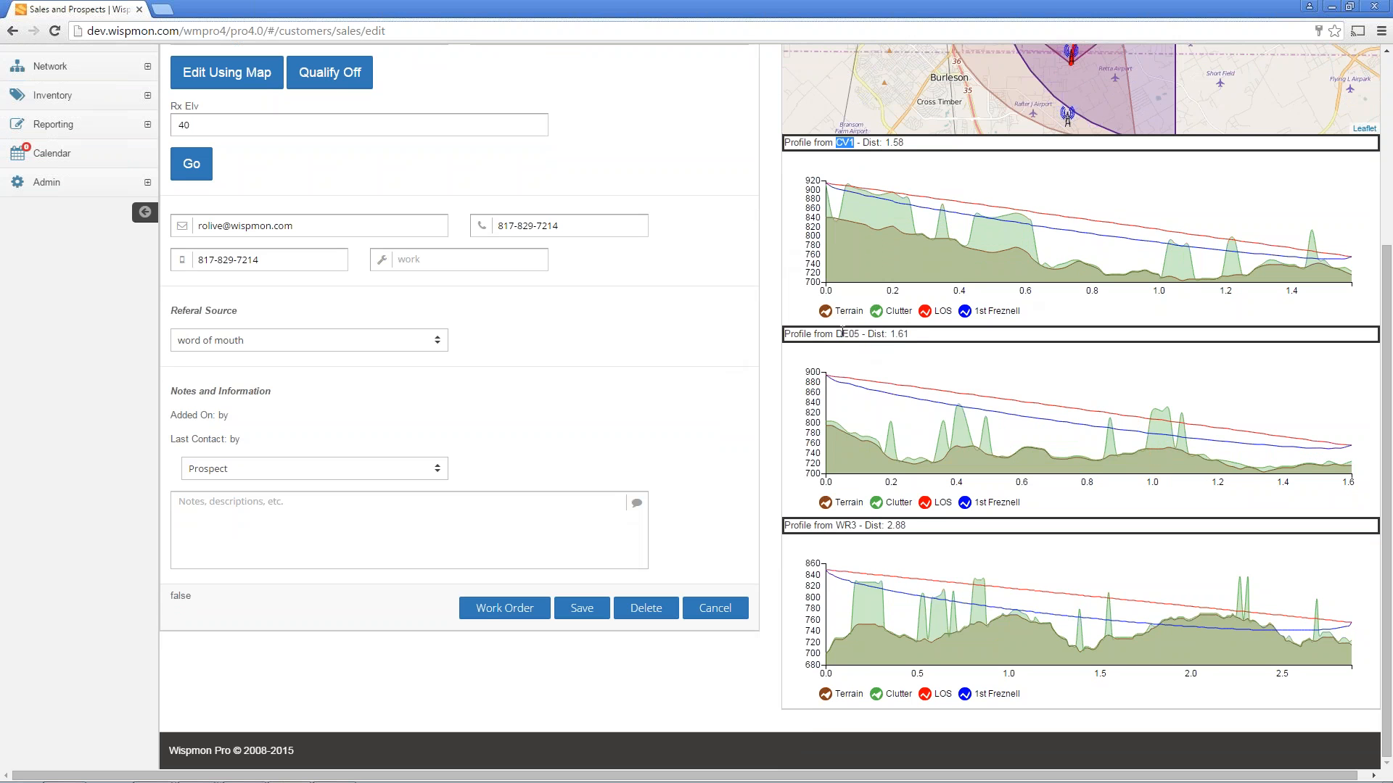
left_click(841, 332)
double_click(855, 334)
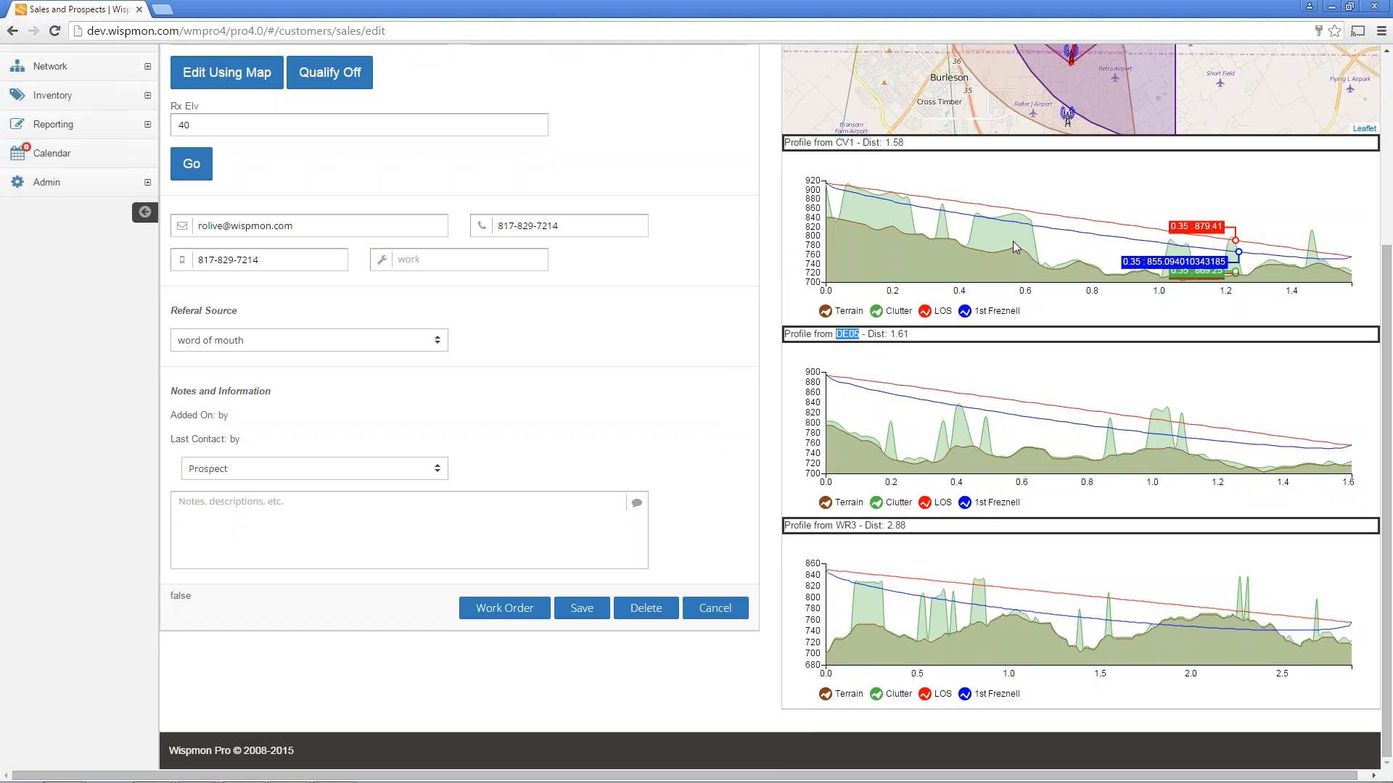
scroll(1016, 246, "up", 2)
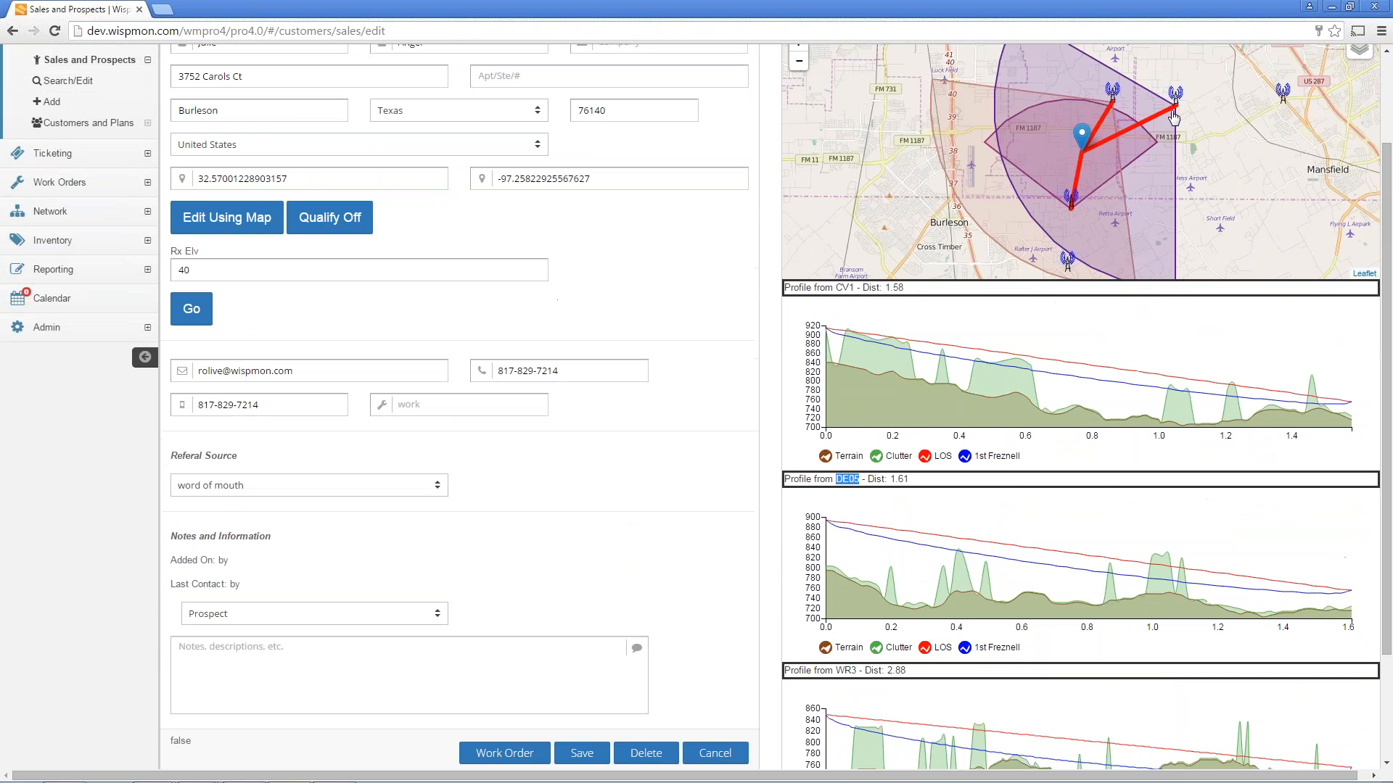
scroll(1081, 428, "down", 1)
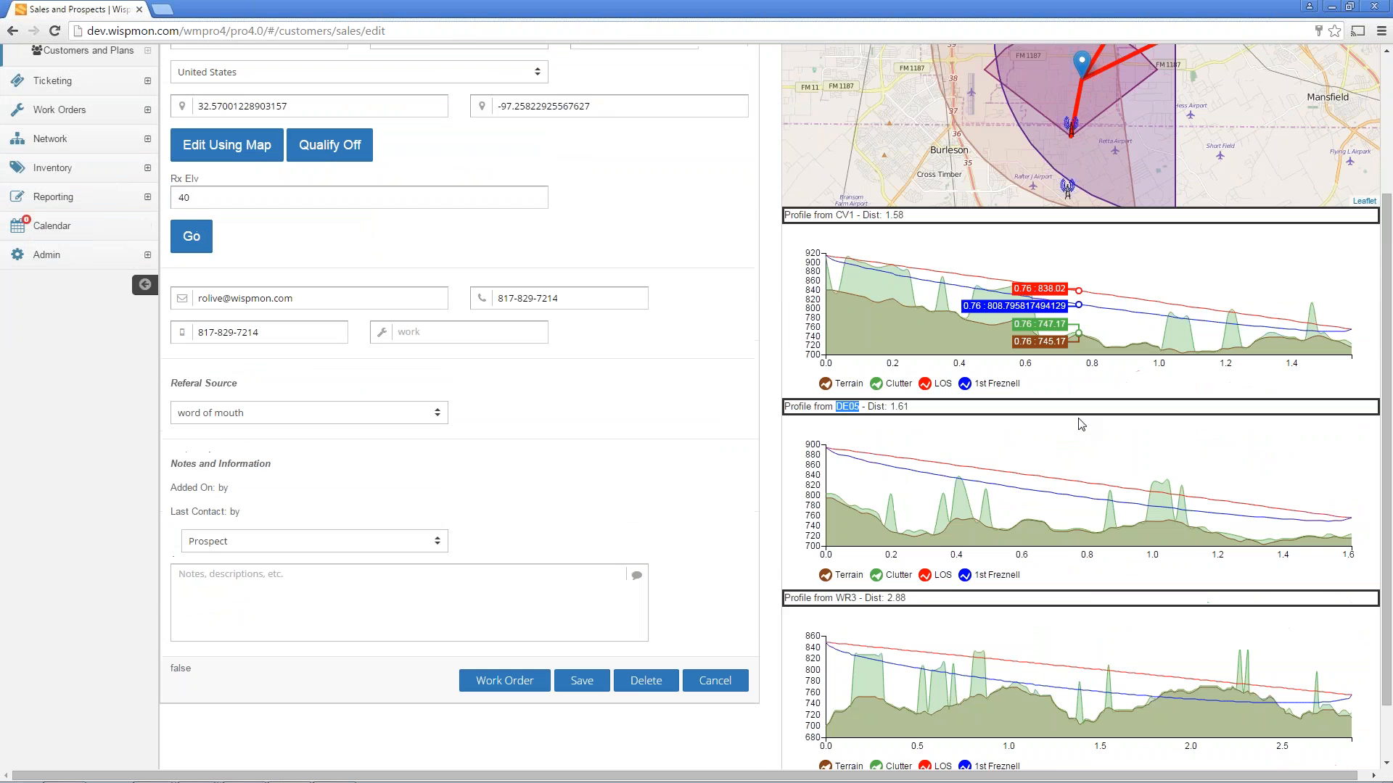
scroll(1081, 427, "down", 1)
scroll(1081, 425, "up", 1)
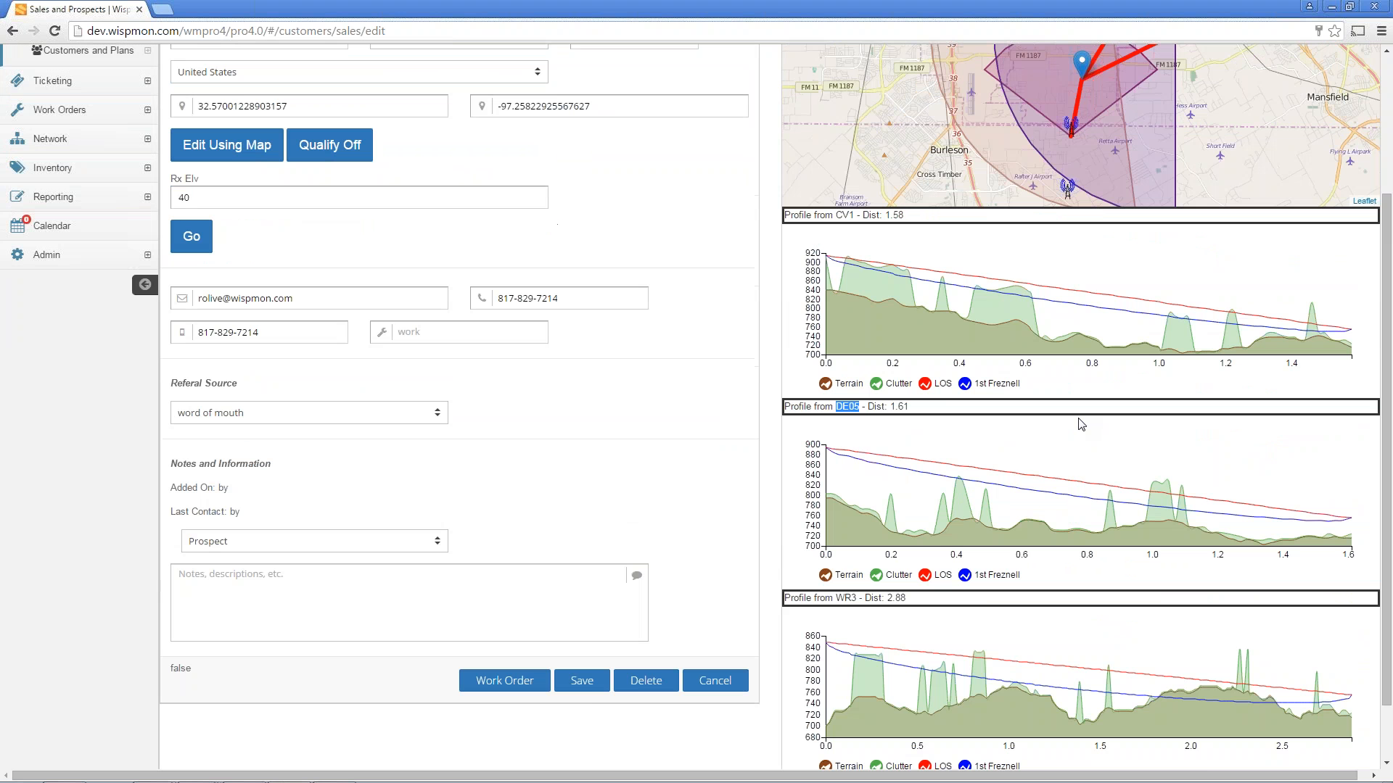
Step: Save the prospect's record with the corrected location
left_click(582, 680)
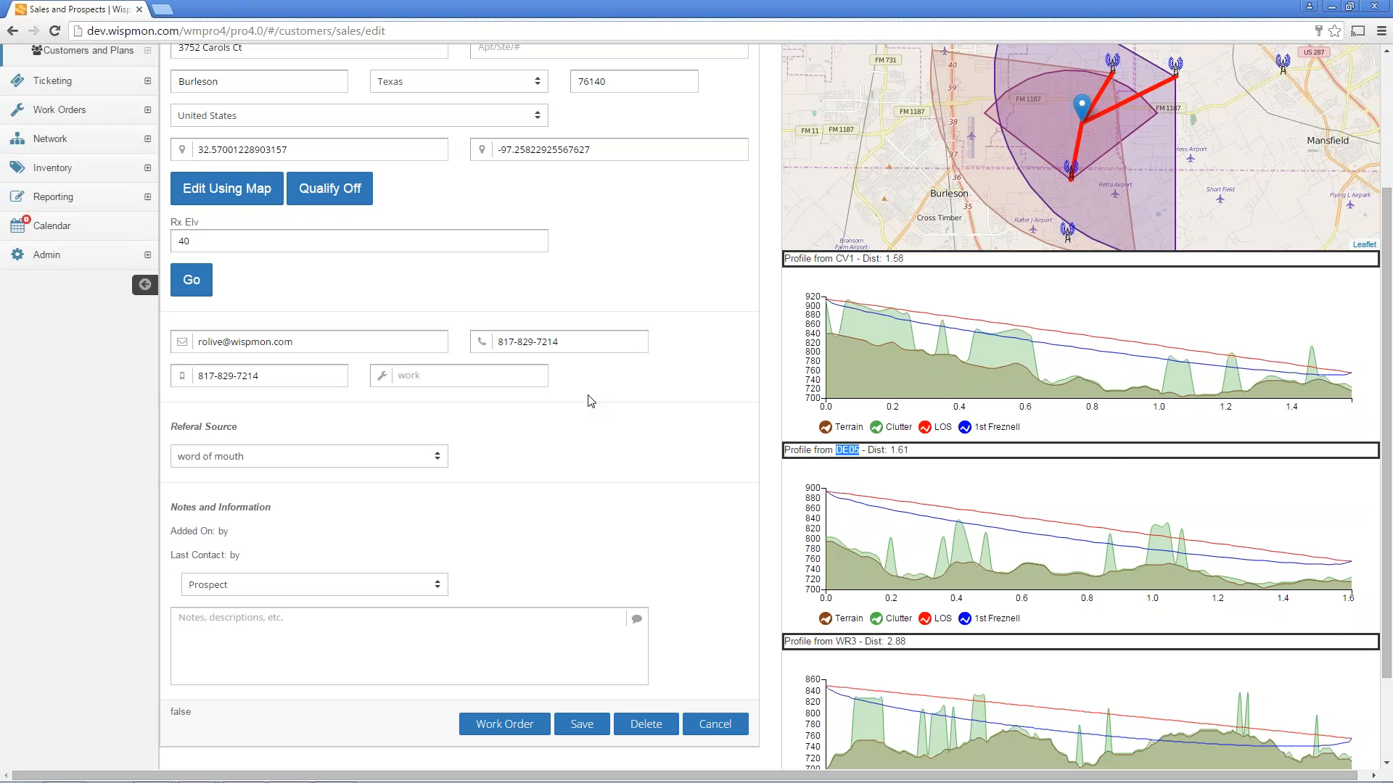
scroll(591, 401, "up", 1)
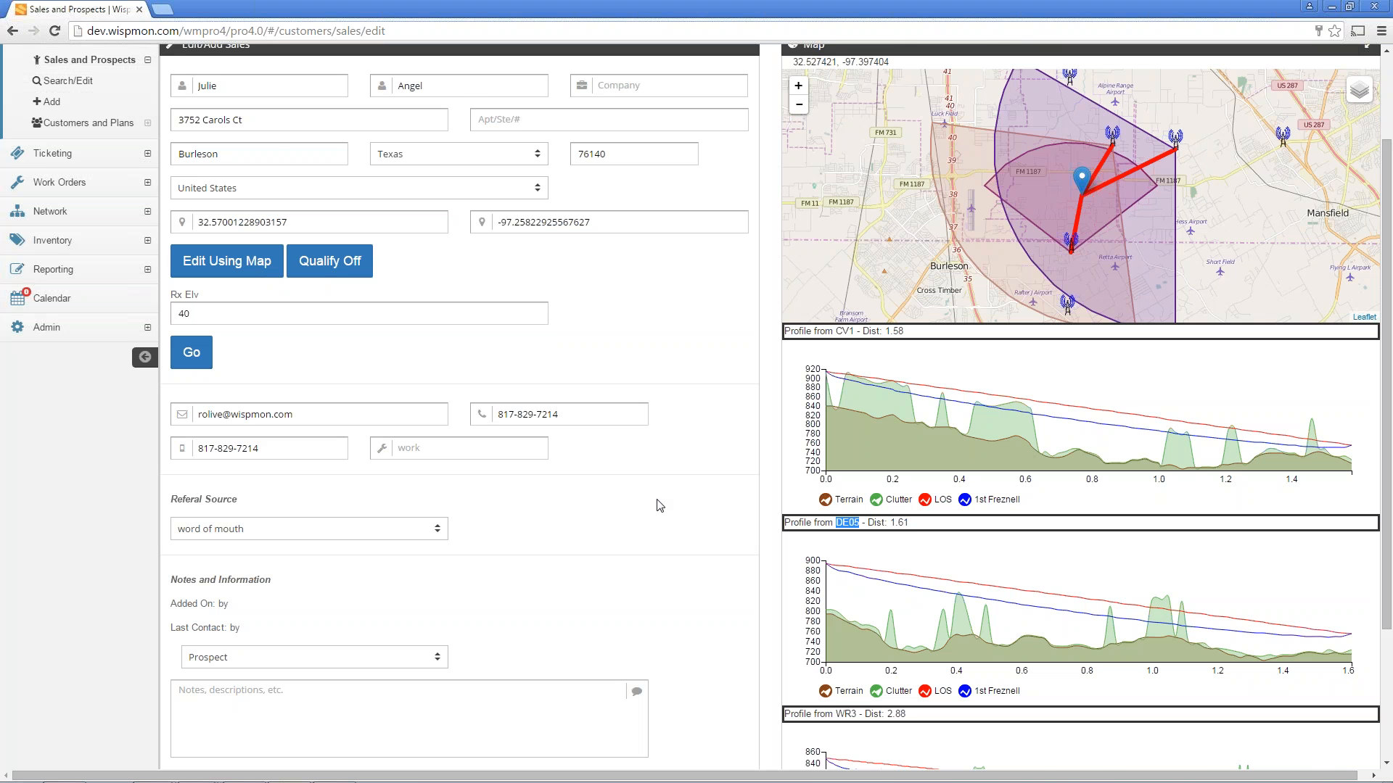
scroll(659, 505, "down", 1)
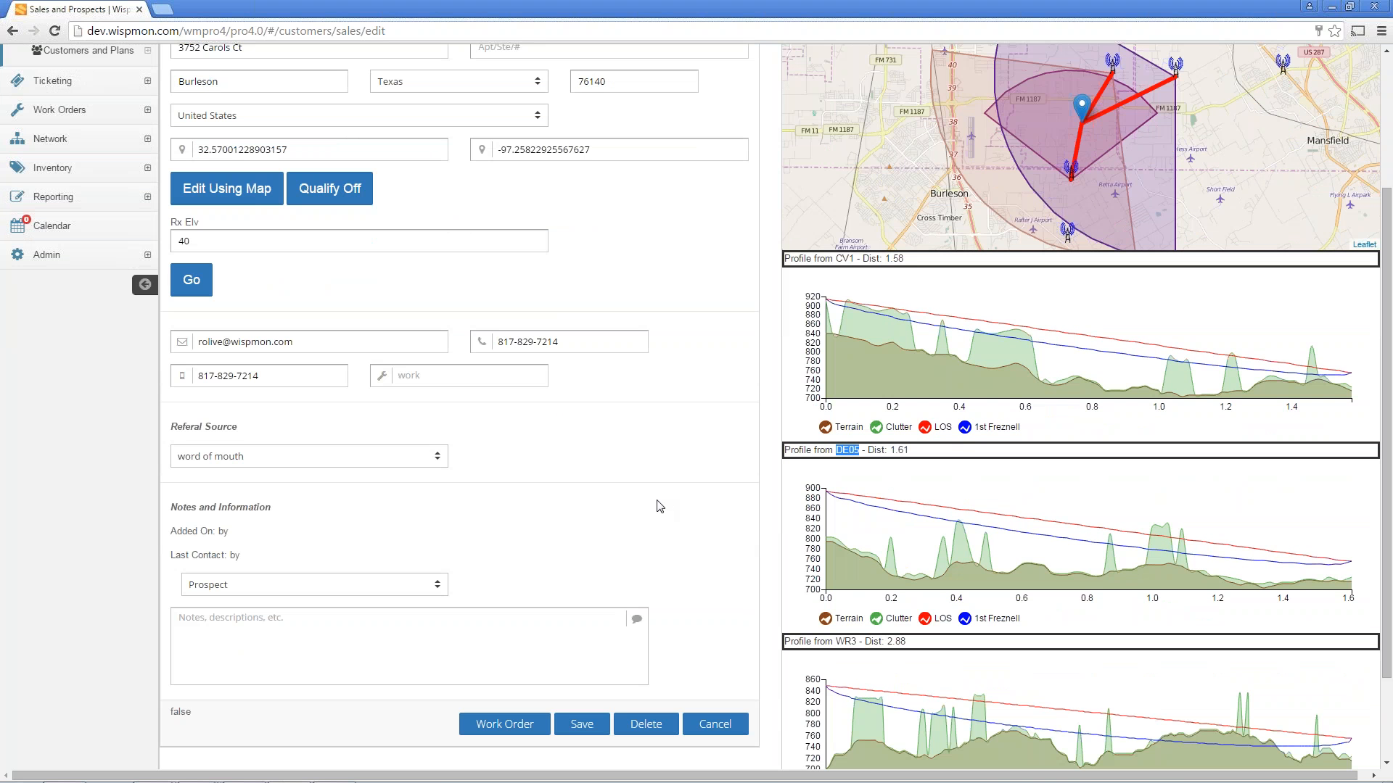